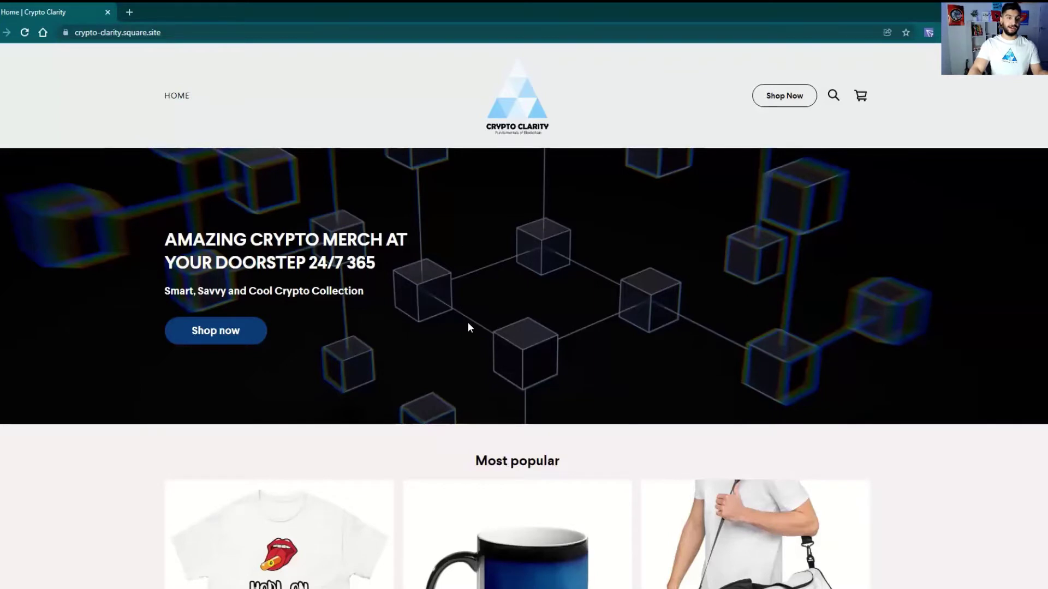
pyautogui.scroll(-1, 476, 271)
pyautogui.scroll(-1, 476, 271)
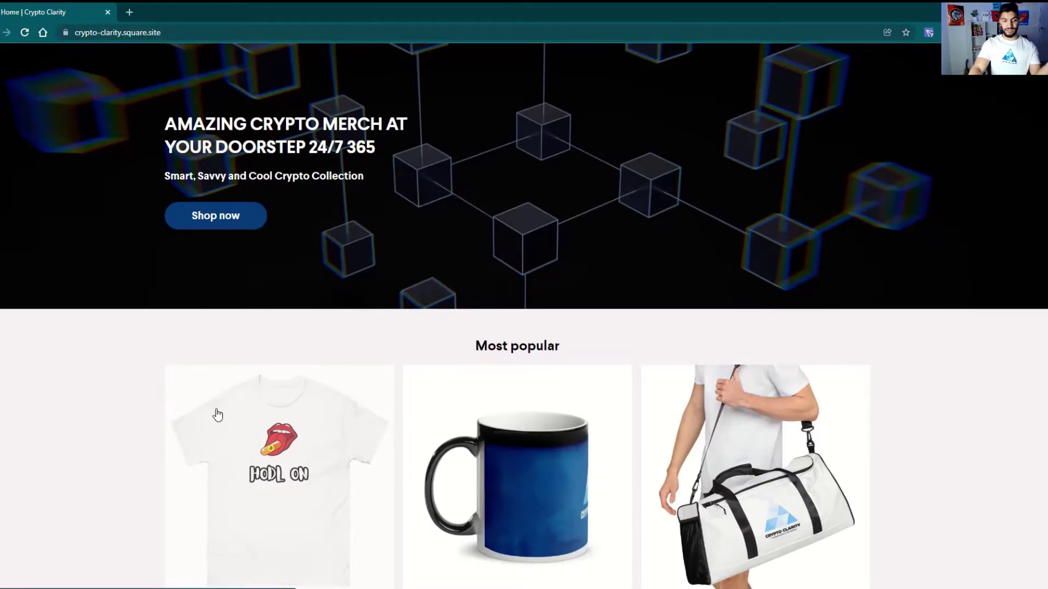
pyautogui.scroll(-2, 240, 441)
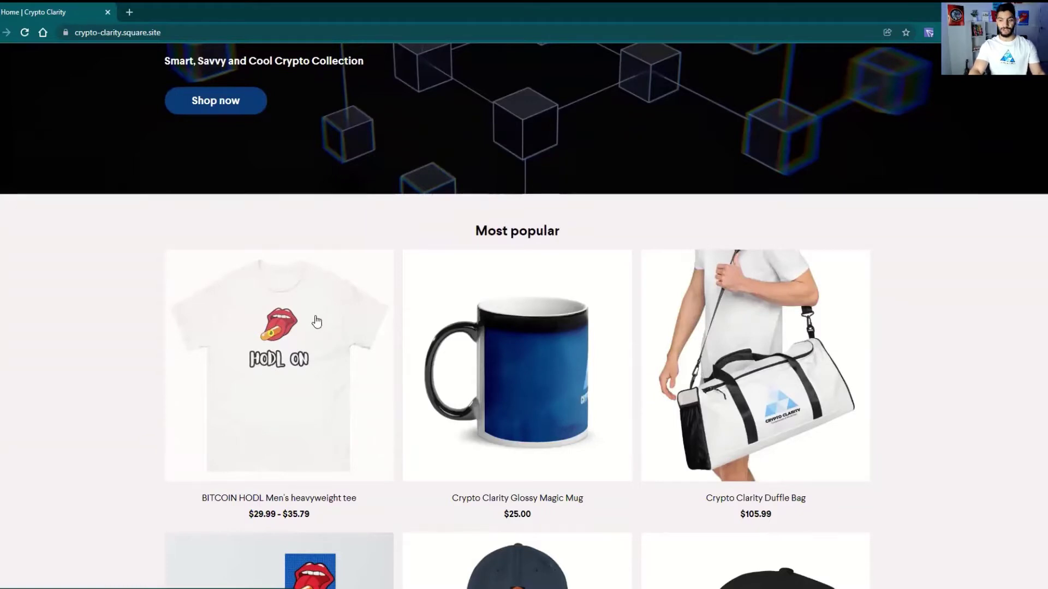
pyautogui.scroll(-1, 340, 387)
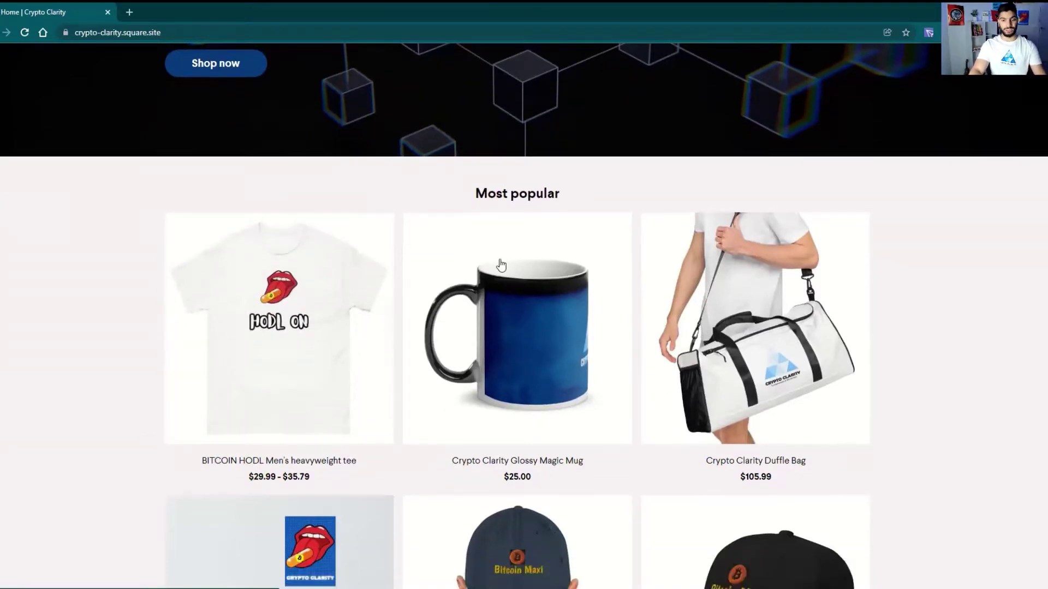
pyautogui.scroll(-1, 664, 260)
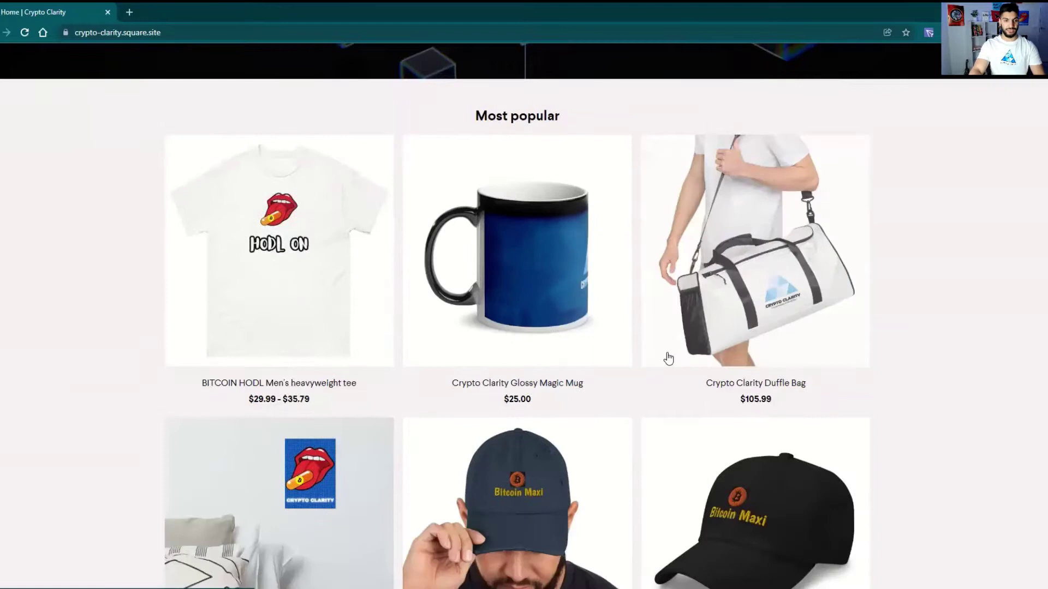
pyautogui.scroll(-1, 556, 360)
pyautogui.scroll(-2, 533, 378)
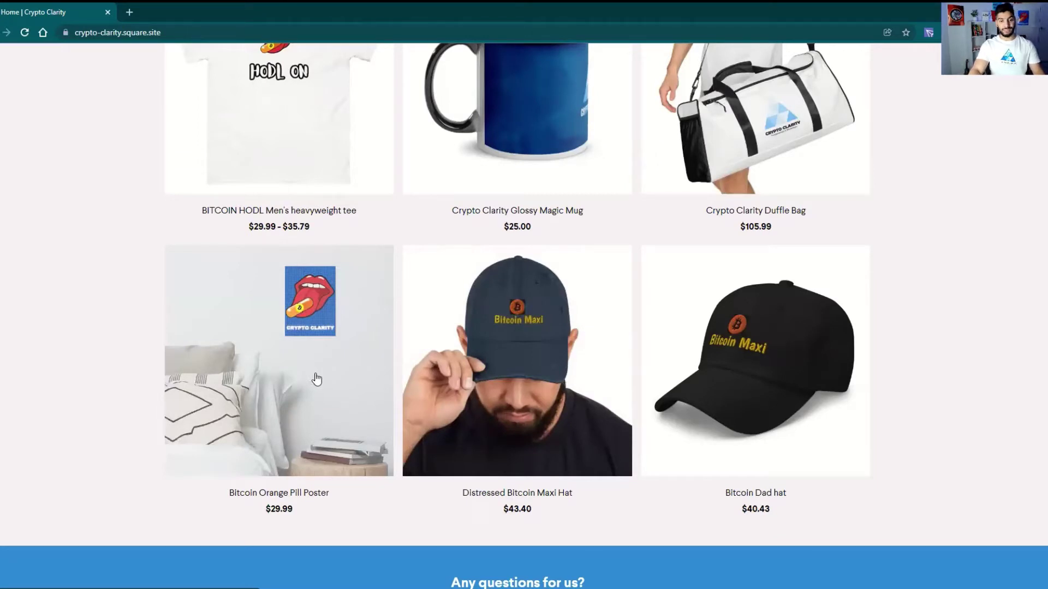
pyautogui.scroll(-1, 524, 328)
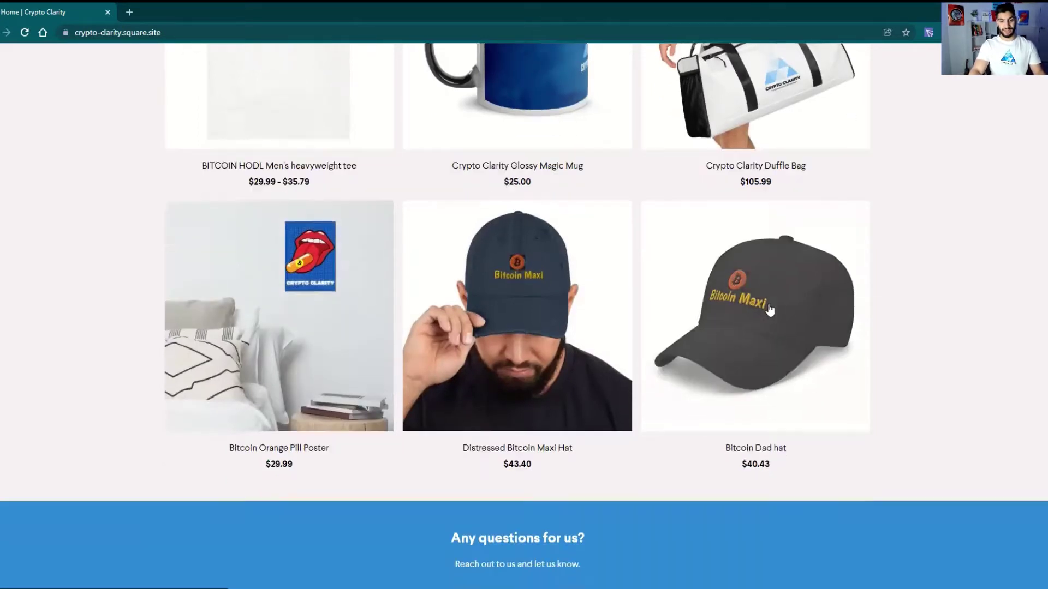
pyautogui.scroll(-2, 524, 327)
pyautogui.scroll(-3, 785, 333)
pyautogui.scroll(-2, 573, 344)
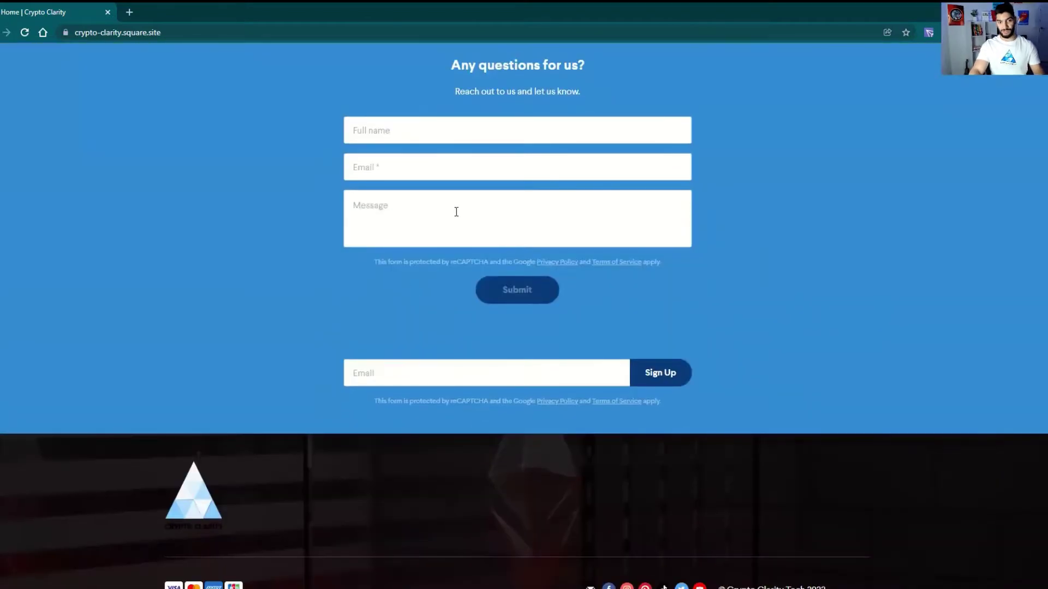
pyautogui.scroll(3, 447, 254)
pyautogui.scroll(5, 448, 262)
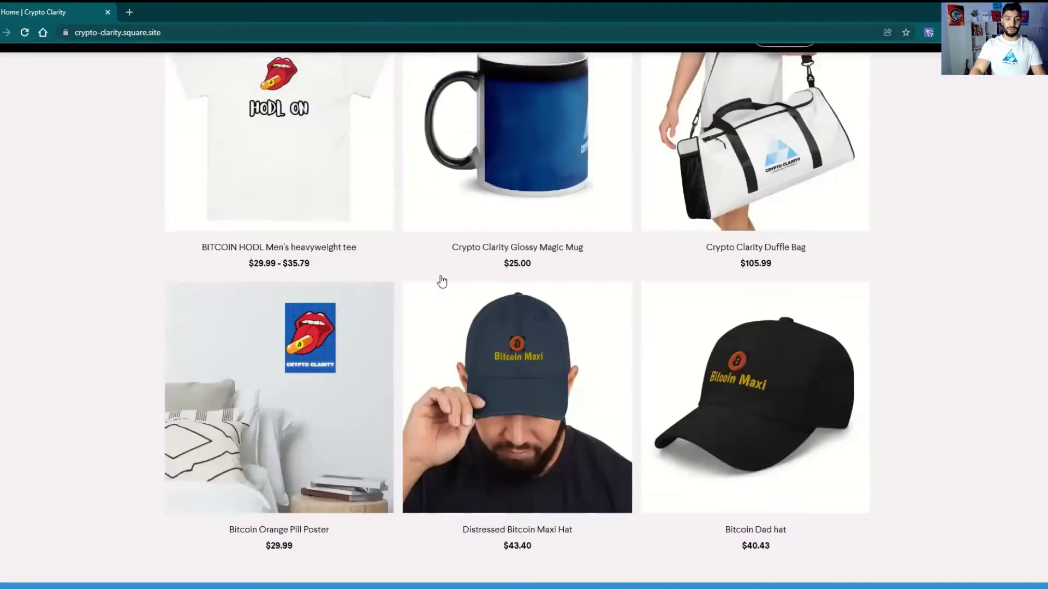
pyautogui.scroll(2, 442, 279)
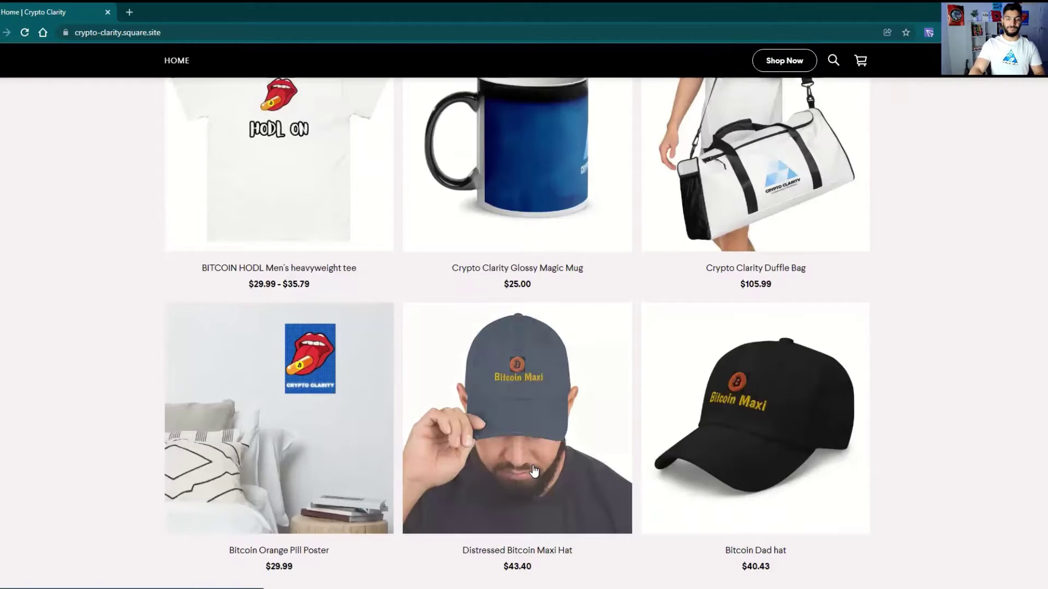
pyautogui.scroll(1, 531, 467)
pyautogui.scroll(2, 531, 468)
pyautogui.scroll(3, 673, 296)
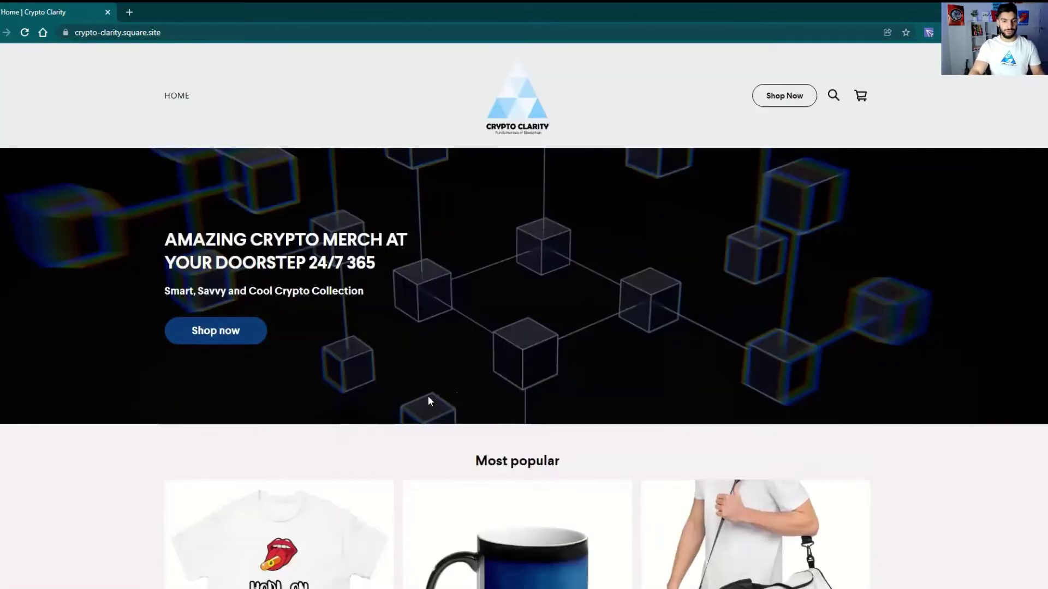
pyautogui.scroll(-3, 427, 396)
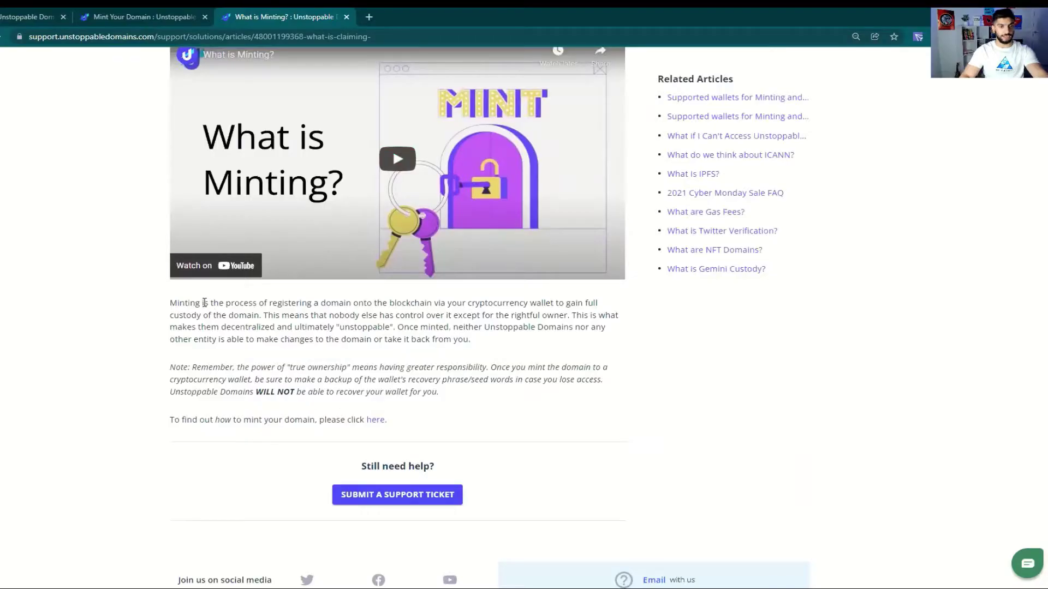
# Highlight the minting definition, ownership note and recovery-phrase warning, then return to My Domains
pyautogui.moveTo(206, 303); pyautogui.dragTo(357, 315)
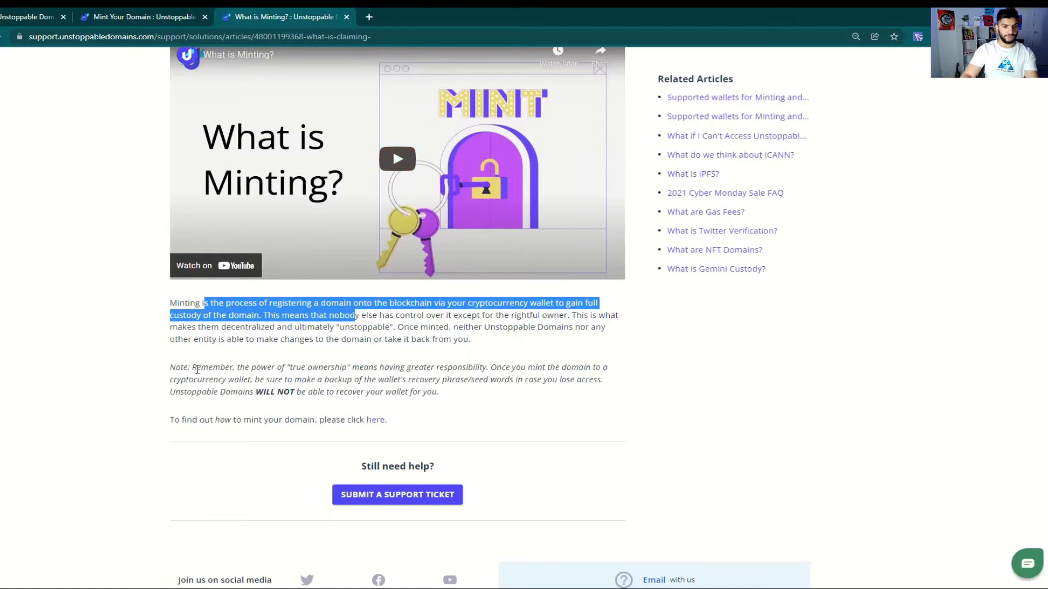
pyautogui.click(197, 369)
pyautogui.moveTo(170, 354); pyautogui.dragTo(445, 381)
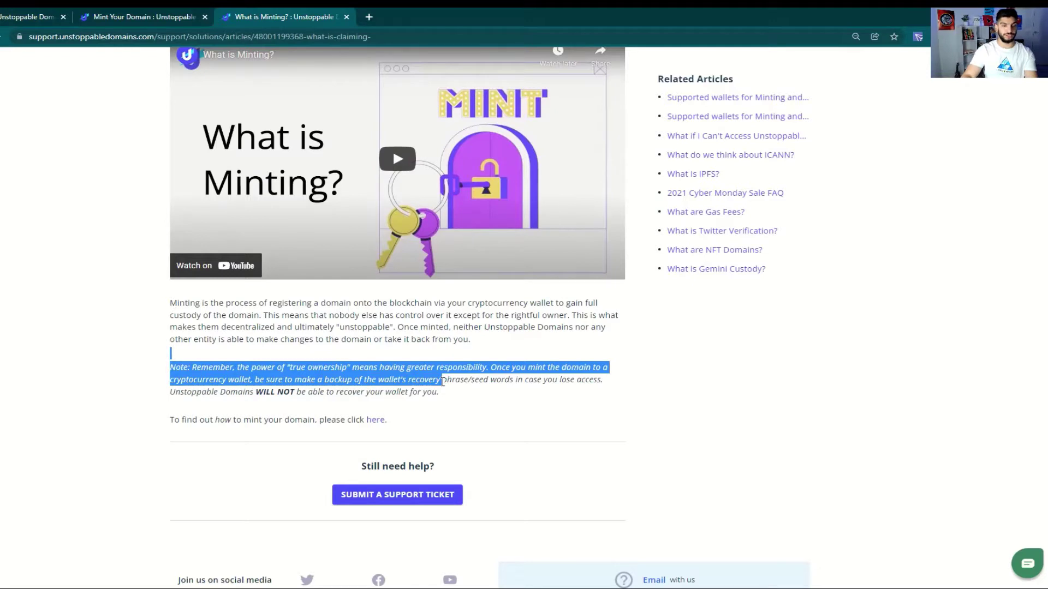
pyautogui.moveTo(446, 380)
pyautogui.mouseDown()
pyautogui.moveTo(346, 376)
pyautogui.moveTo(447, 395)
pyautogui.mouseUp()
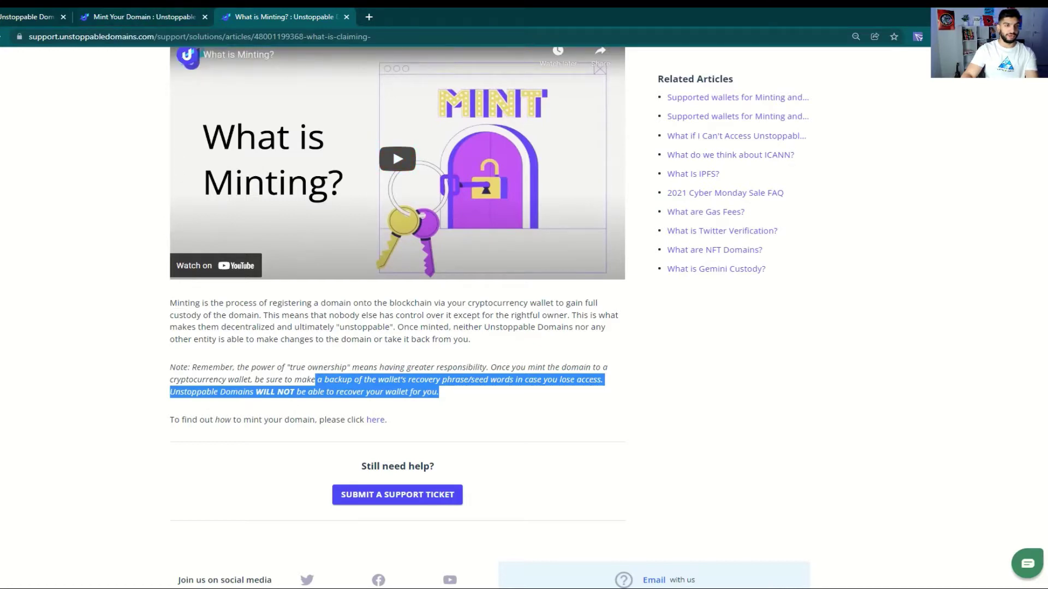
pyautogui.click(24, 16)
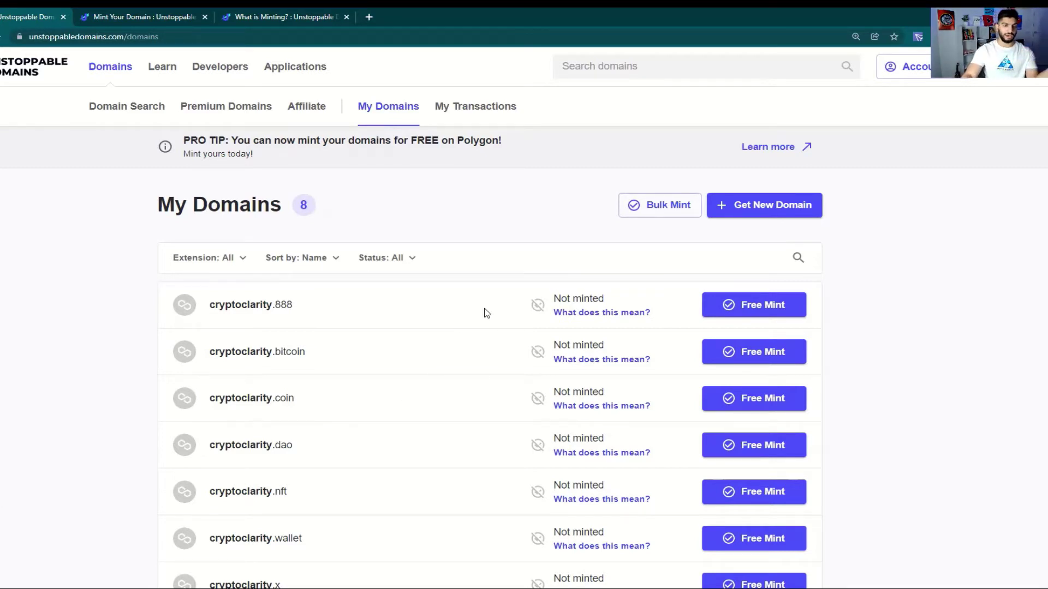
pyautogui.scroll(-1, 398, 326)
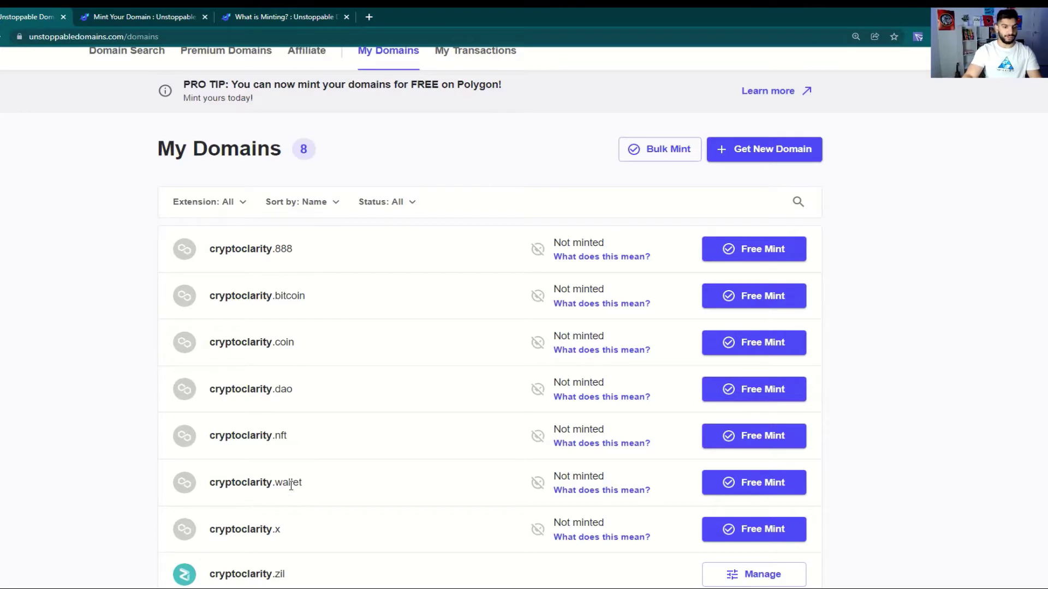
pyautogui.scroll(-1, 289, 525)
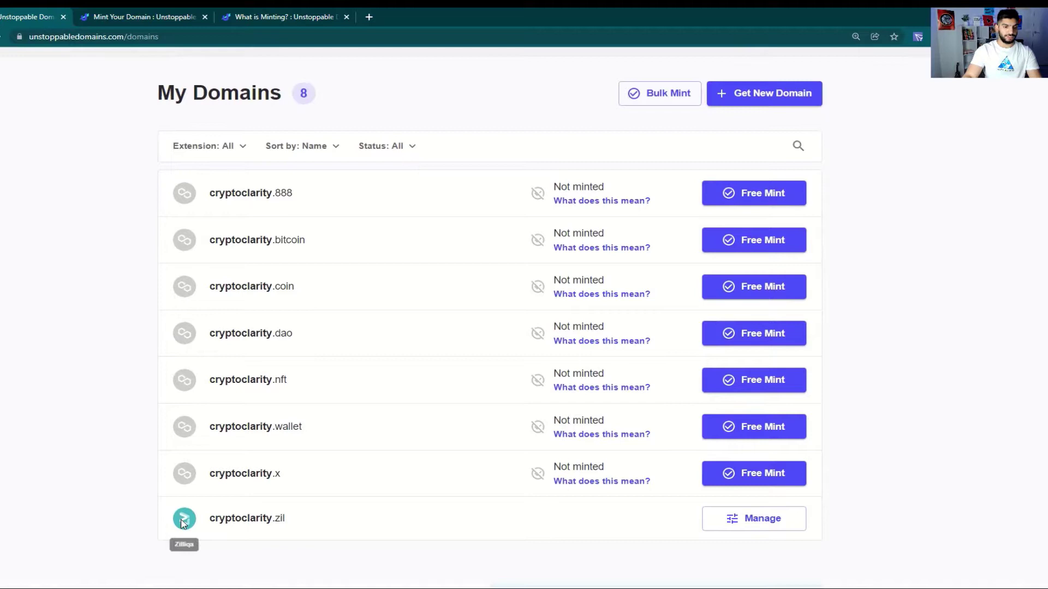
# Highlight cryptoclarity.zil and the unminted domain statuses, then switch to the Mint Your Domain article
pyautogui.moveTo(215, 518); pyautogui.dragTo(297, 532)
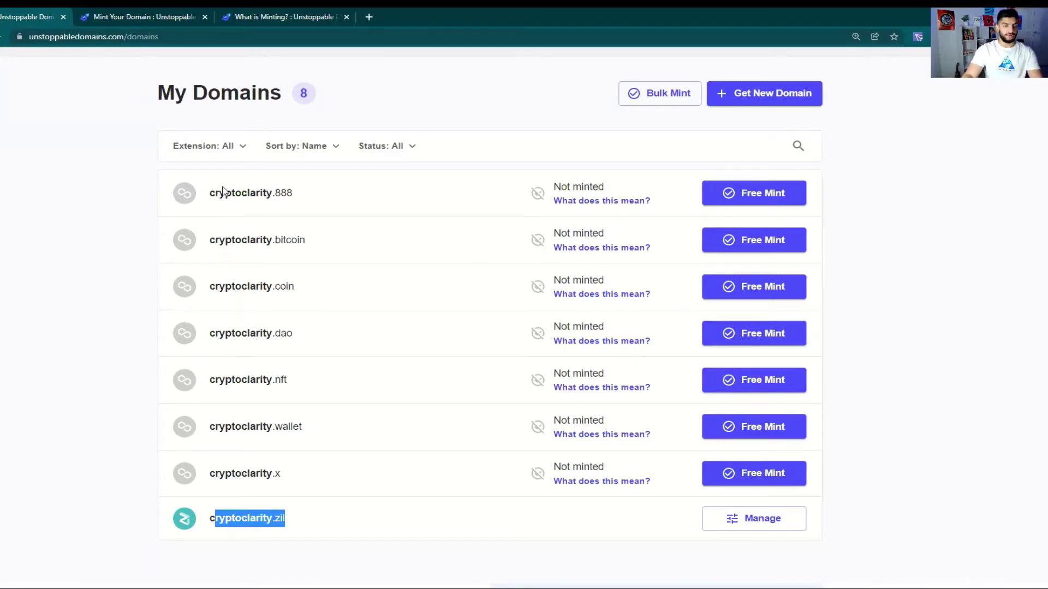
pyautogui.moveTo(210, 192); pyautogui.dragTo(309, 430)
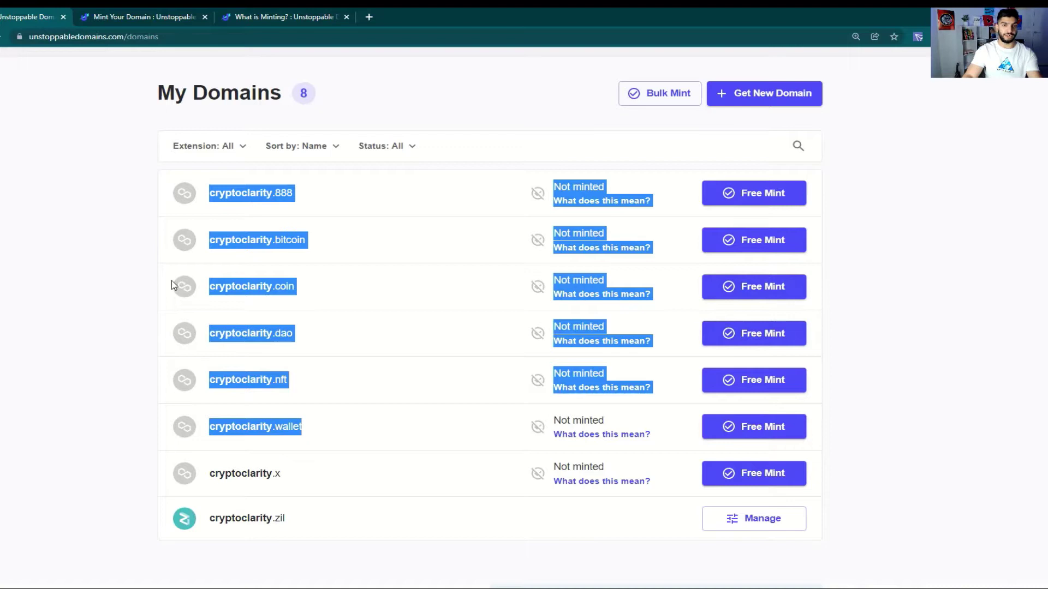
pyautogui.scroll(2, 374, 199)
pyautogui.scroll(2, 295, 164)
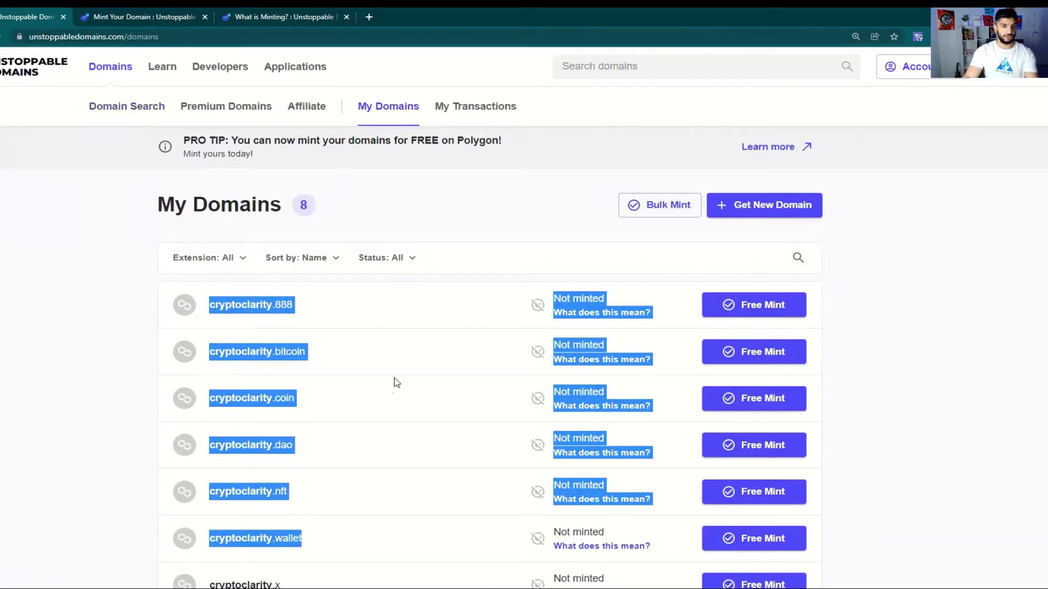
pyautogui.click(850, 284)
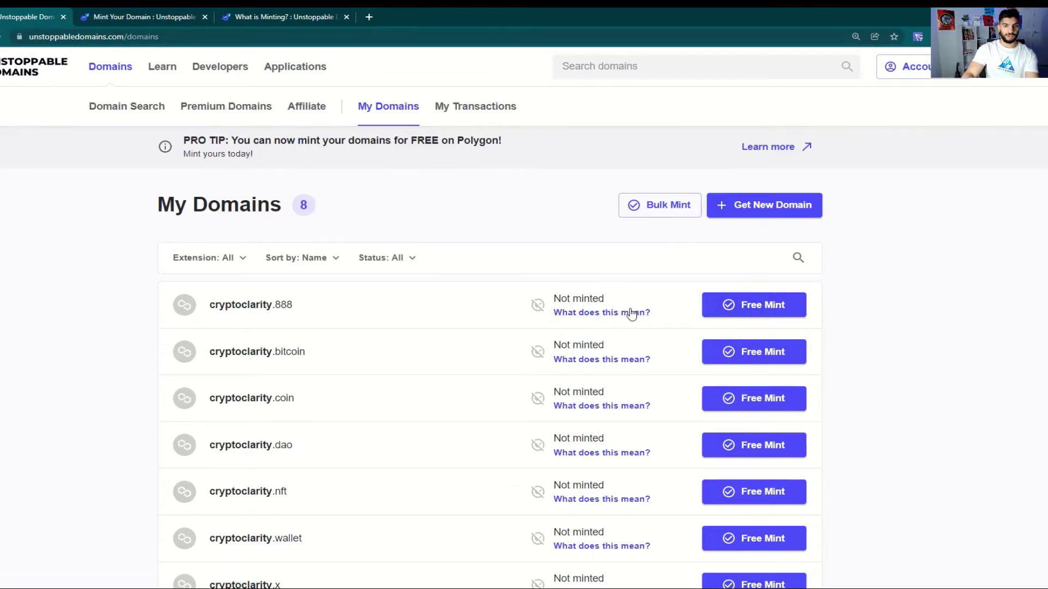
pyautogui.click(144, 17)
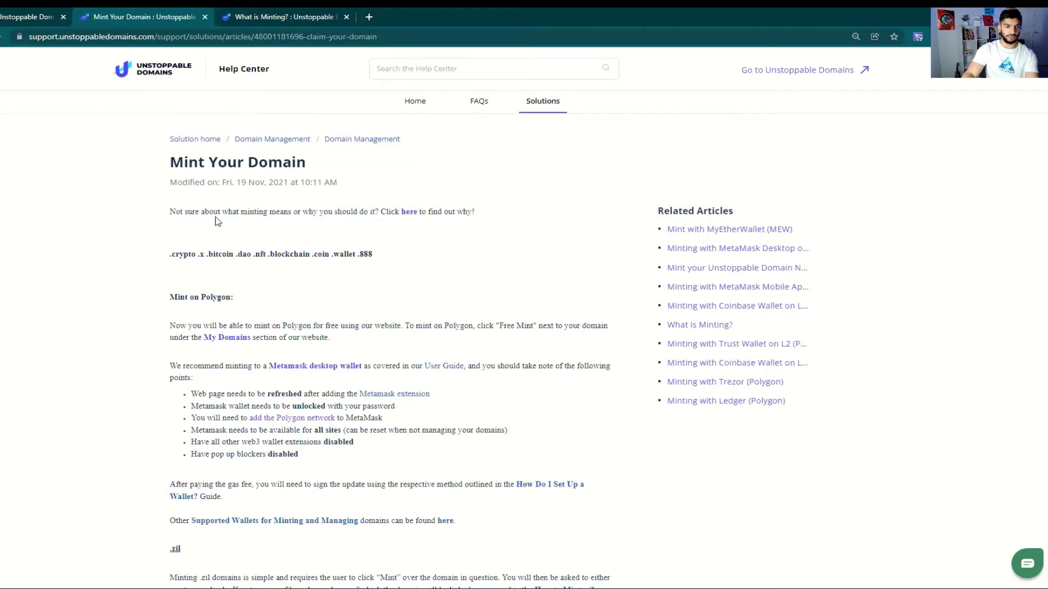
pyautogui.moveTo(204, 211); pyautogui.dragTo(255, 211)
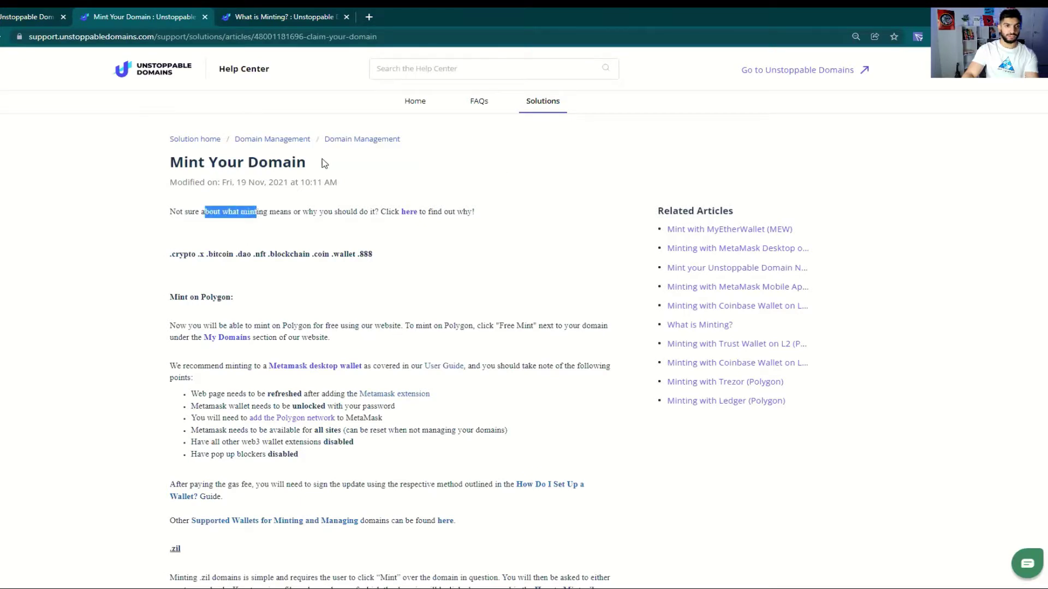
pyautogui.click(347, 17)
pyautogui.moveTo(204, 326); pyautogui.dragTo(390, 338)
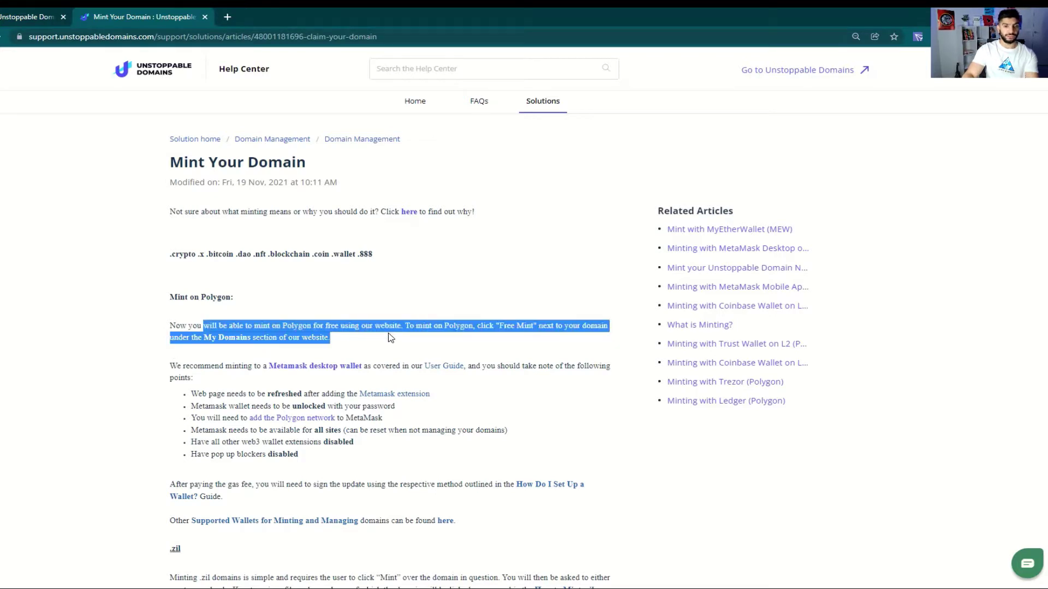
pyautogui.click(442, 315)
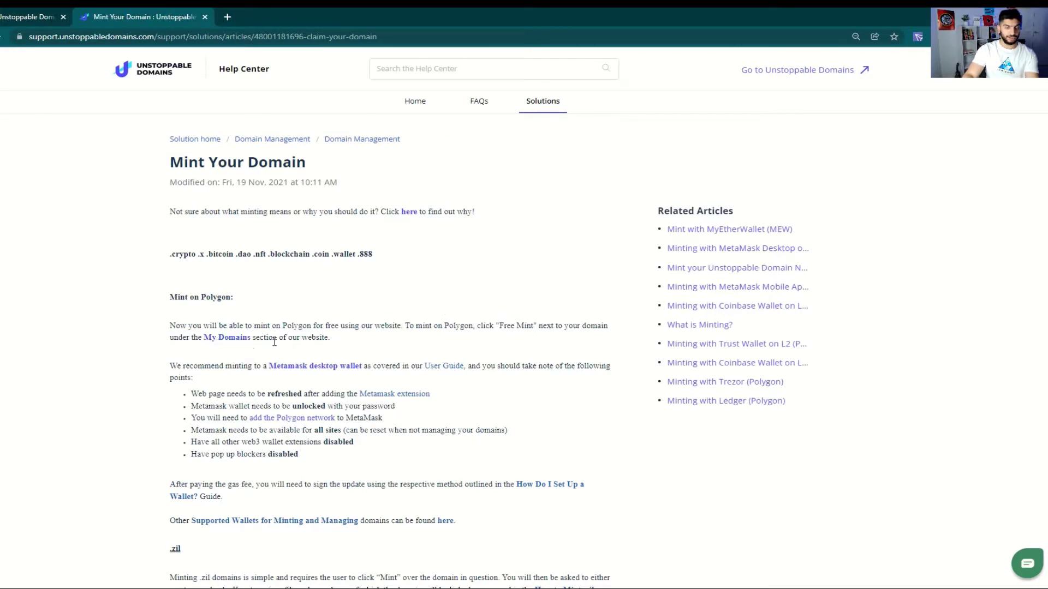
pyautogui.moveTo(169, 366); pyautogui.dragTo(316, 387)
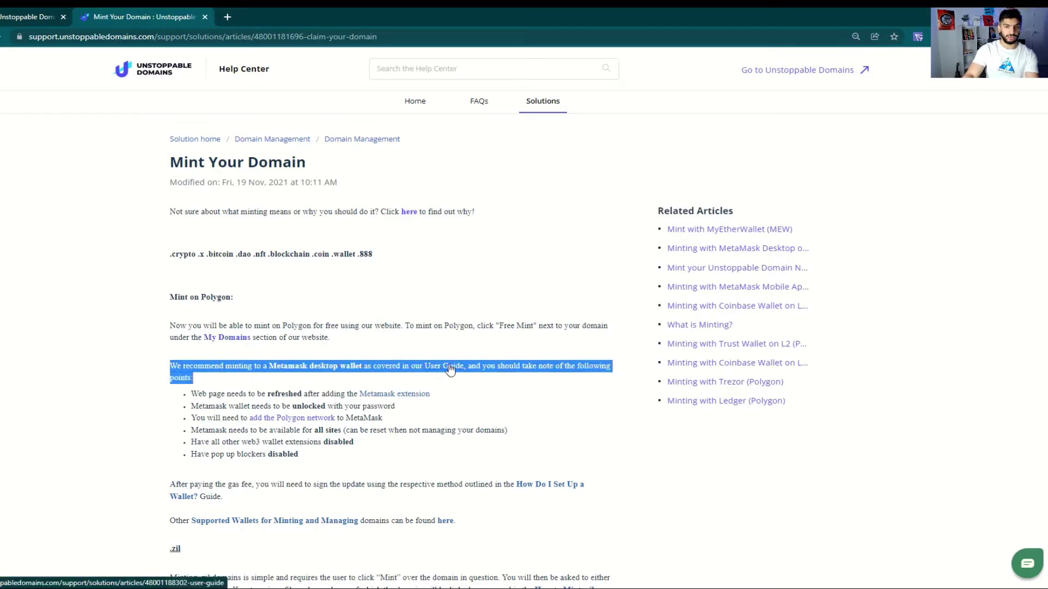
pyautogui.middleClick(446, 371)
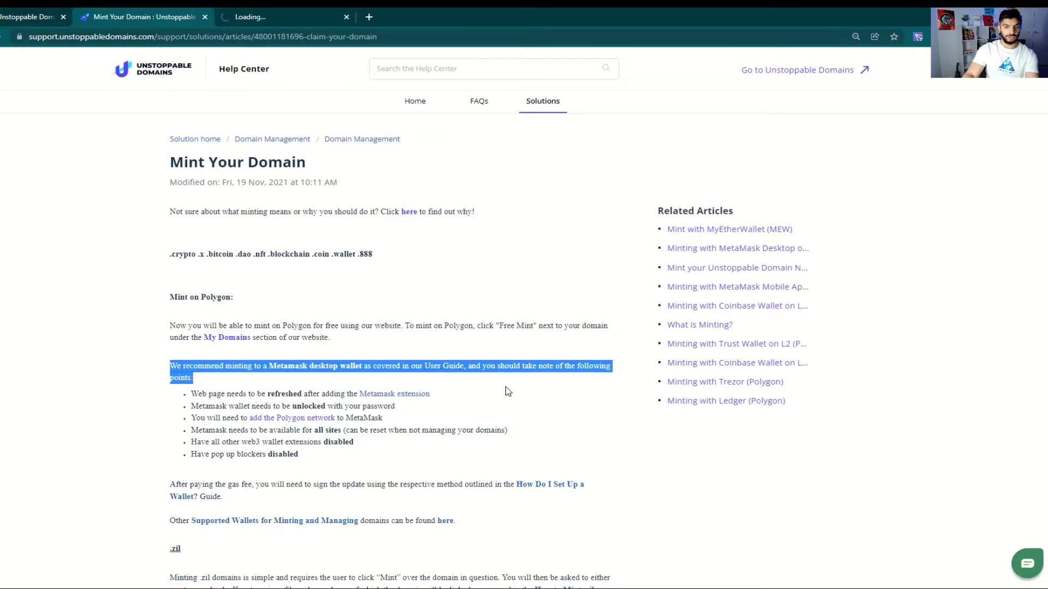
pyautogui.moveTo(516, 366); pyautogui.dragTo(550, 387)
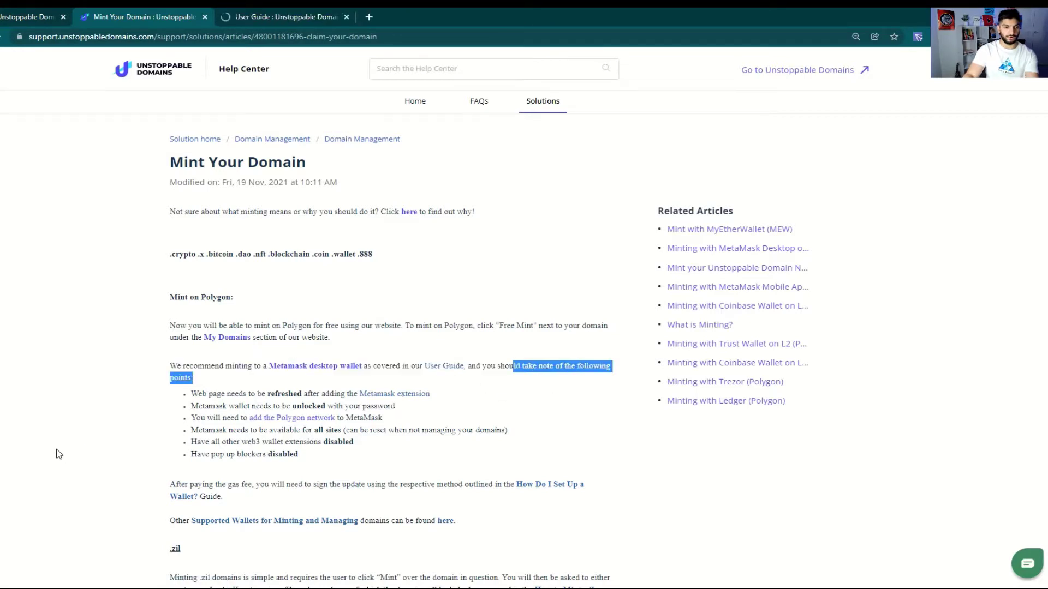
pyautogui.click(218, 397)
pyautogui.moveTo(209, 395); pyautogui.dragTo(318, 406)
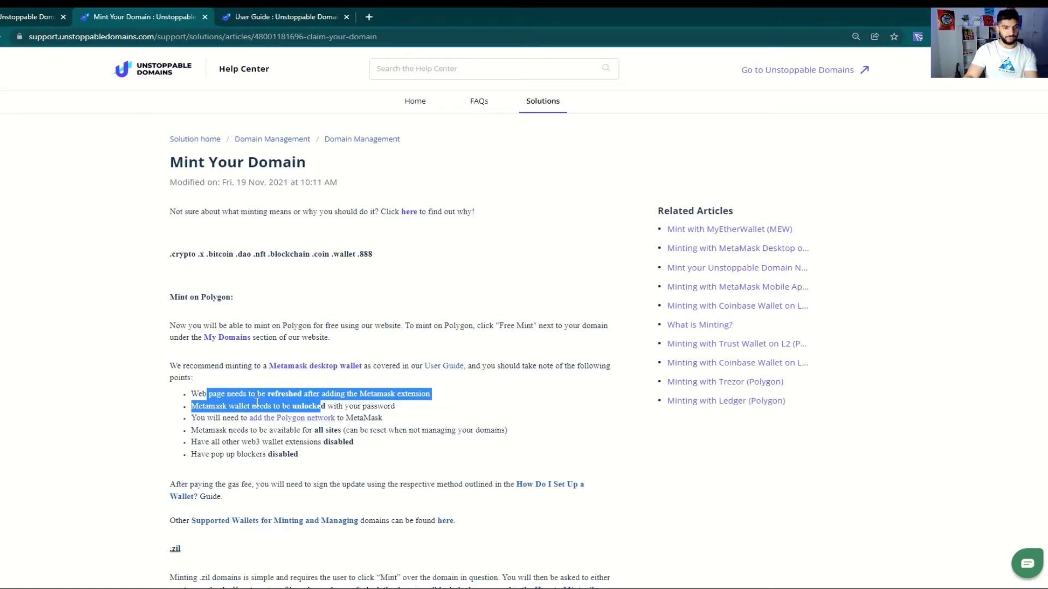
pyautogui.click(218, 407)
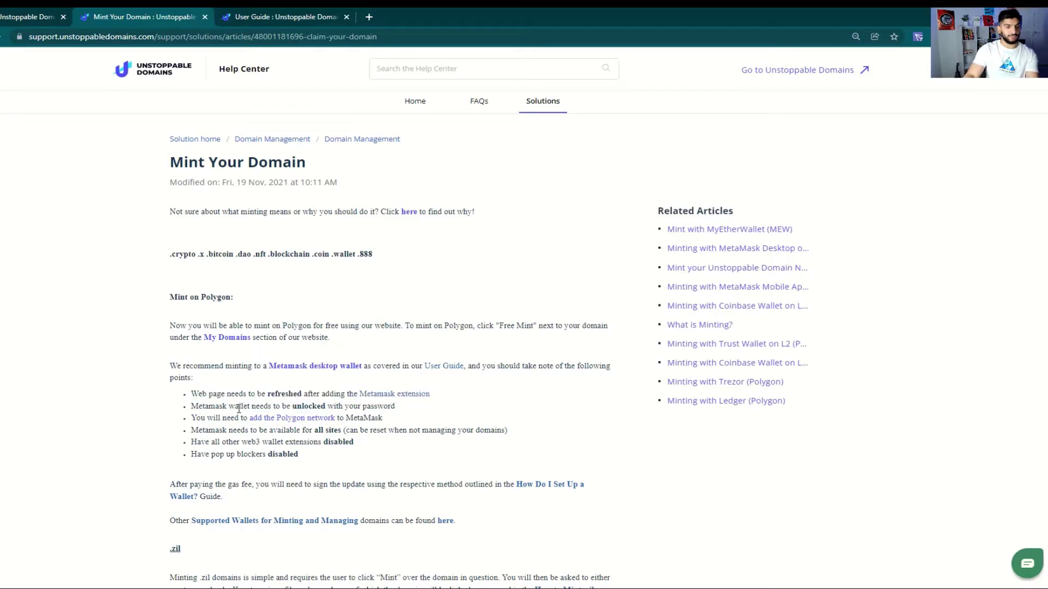
pyautogui.moveTo(234, 406); pyautogui.dragTo(358, 416)
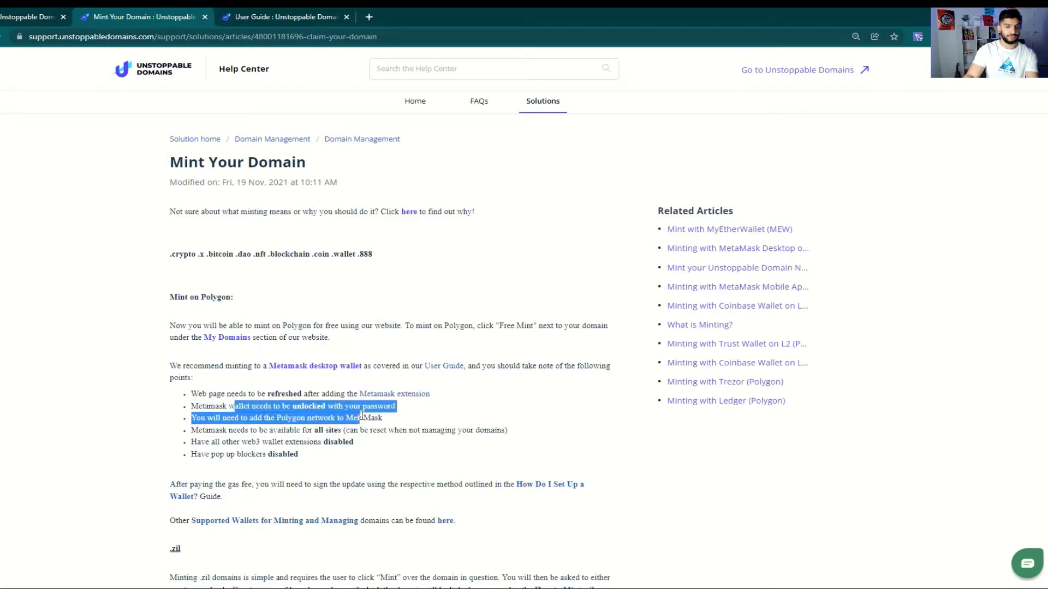
pyautogui.click(218, 418)
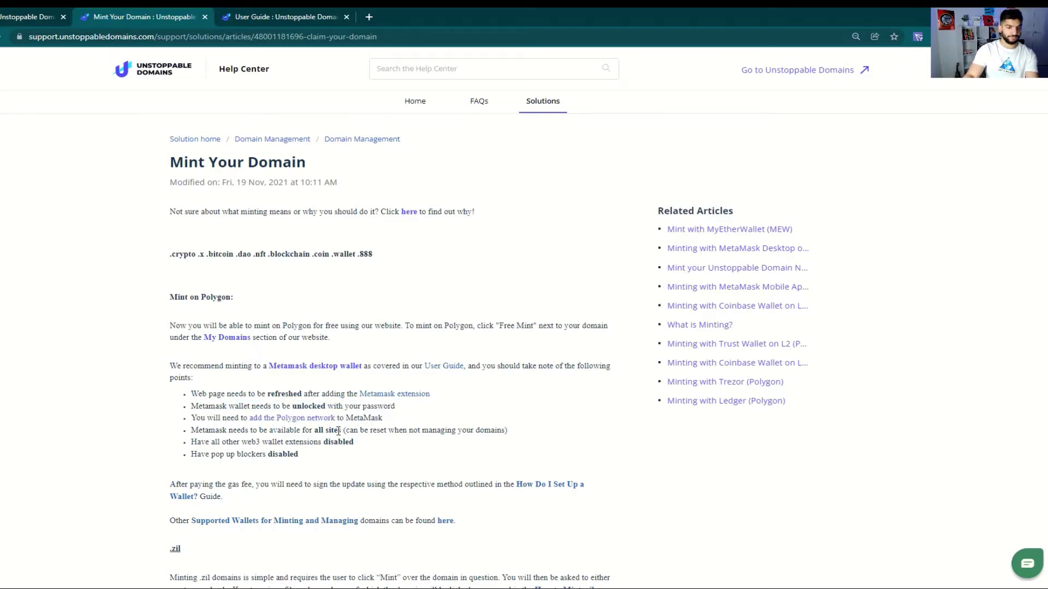
pyautogui.moveTo(229, 431); pyautogui.dragTo(354, 443)
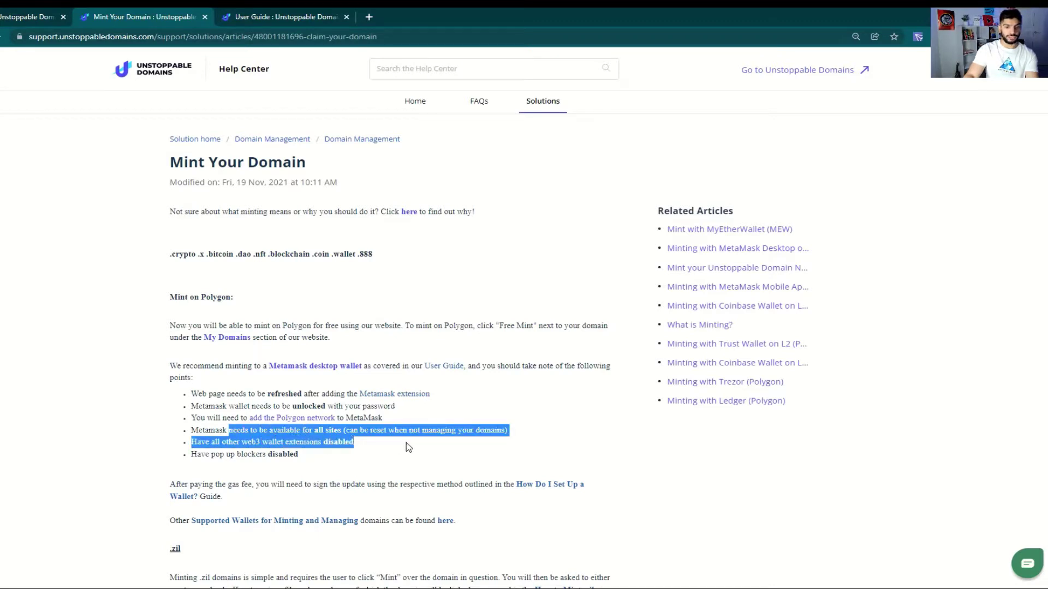
pyautogui.moveTo(433, 430); pyautogui.dragTo(191, 430)
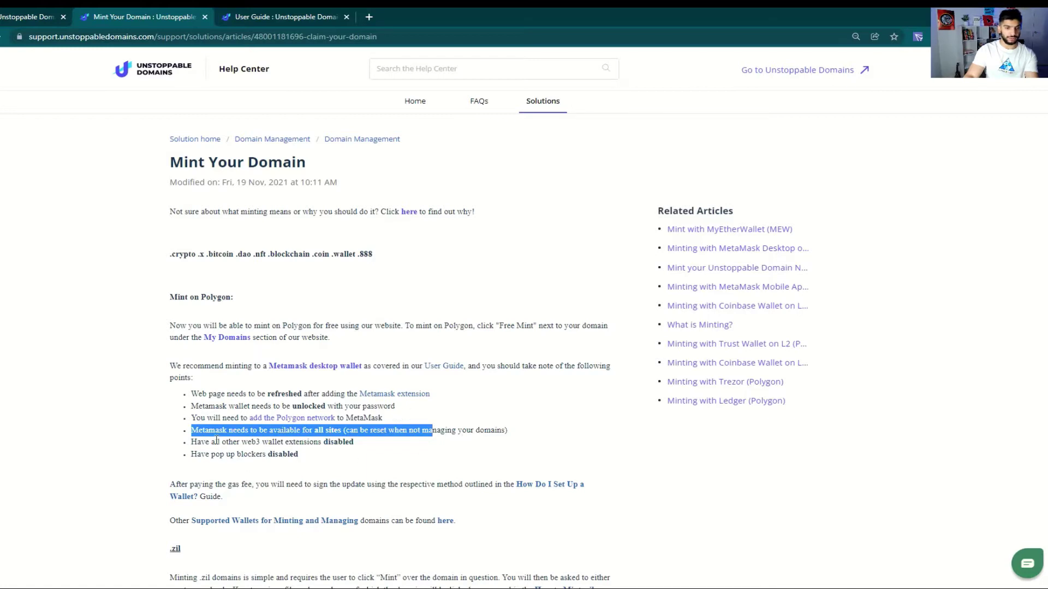
pyautogui.moveTo(202, 442); pyautogui.dragTo(340, 447)
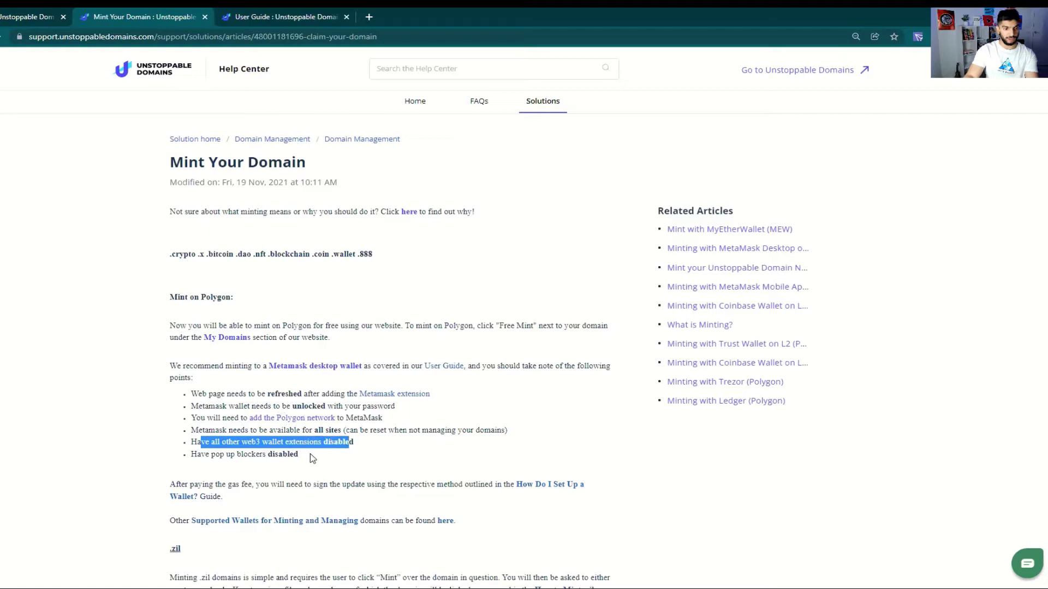
pyautogui.moveTo(210, 454); pyautogui.dragTo(287, 463)
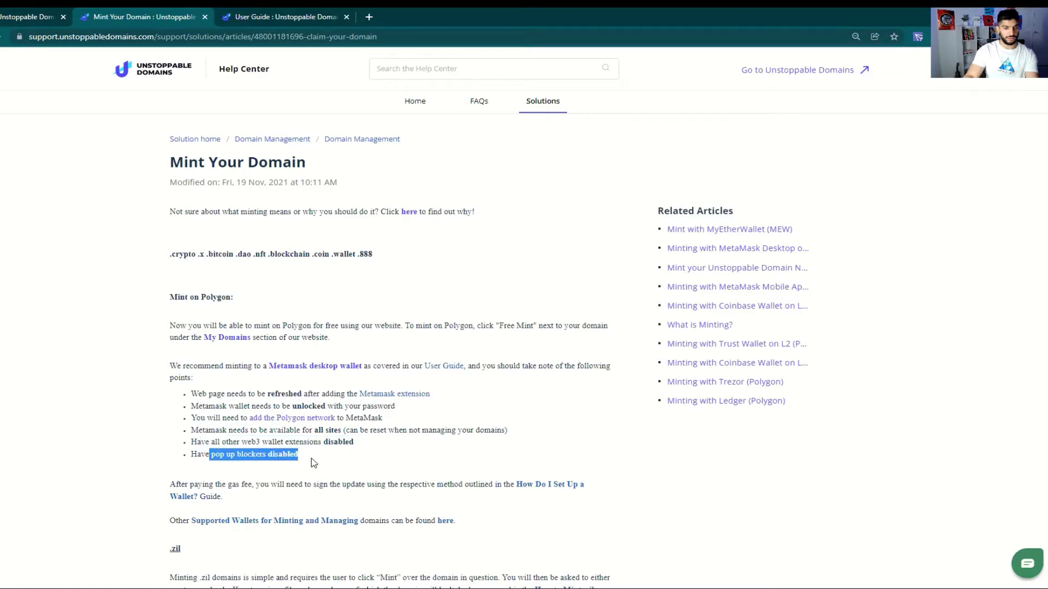
pyautogui.scroll(-1, 287, 508)
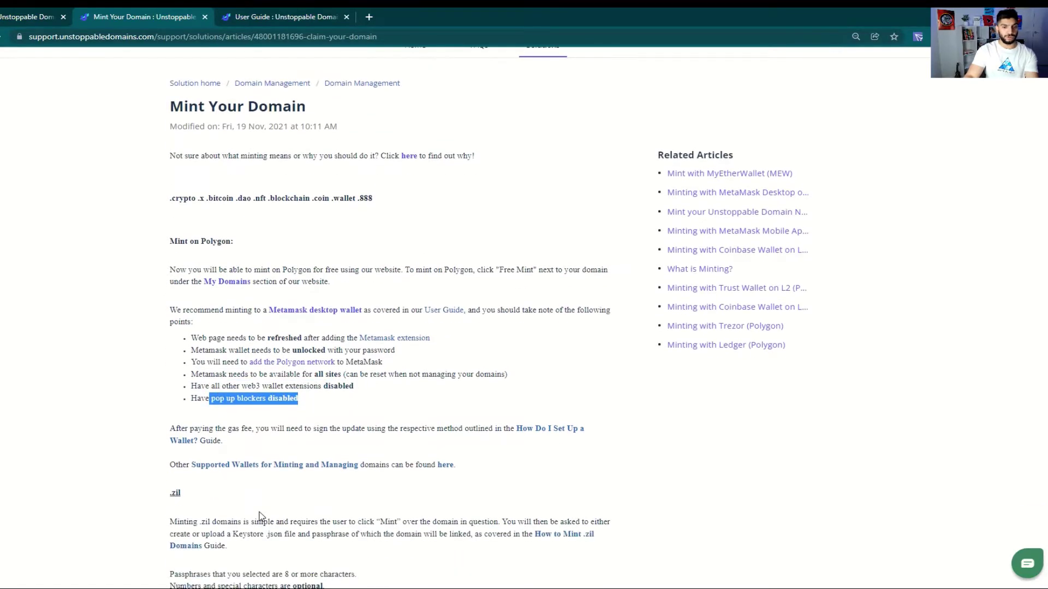
pyautogui.scroll(-1, 204, 480)
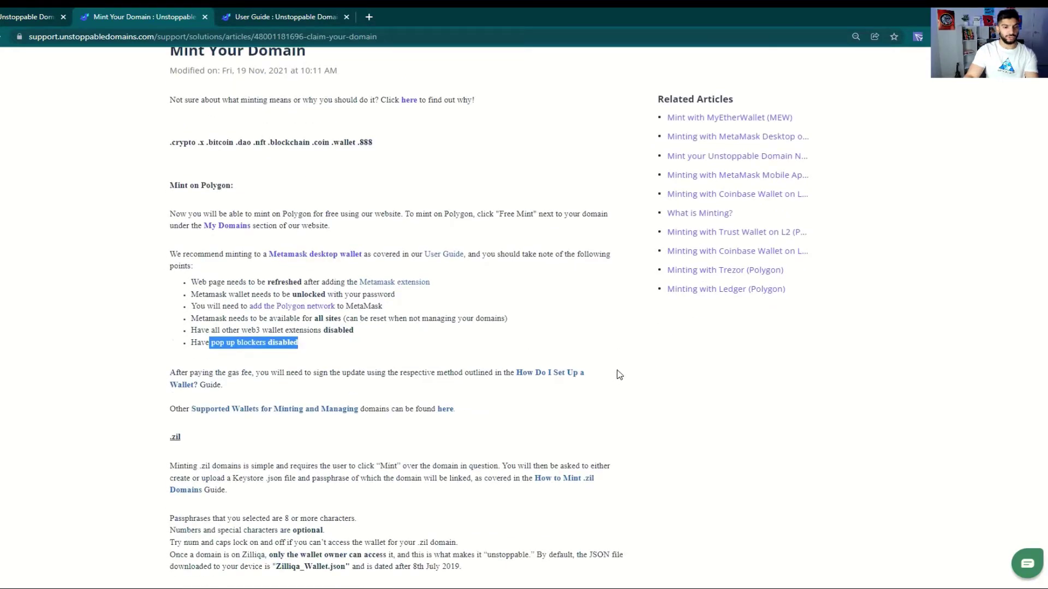
pyautogui.scroll(-1, 618, 376)
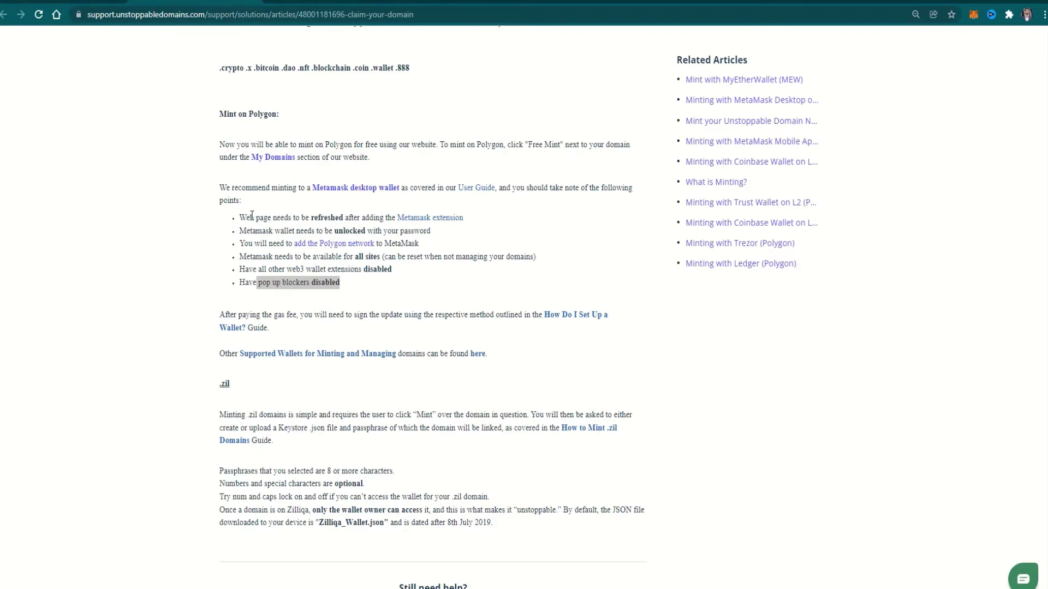
# Highlight the first three minting requirements and glance at the linked MetaMask website
pyautogui.moveTo(251, 217); pyautogui.dragTo(426, 242)
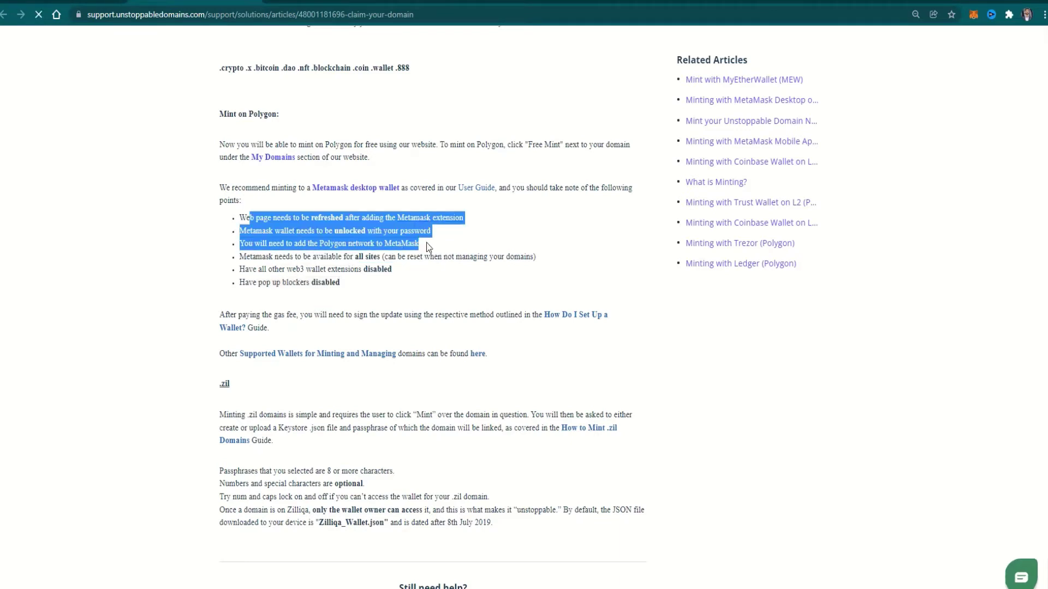
pyautogui.click(411, 262)
pyautogui.hotkey('ctrl', 'Tab')
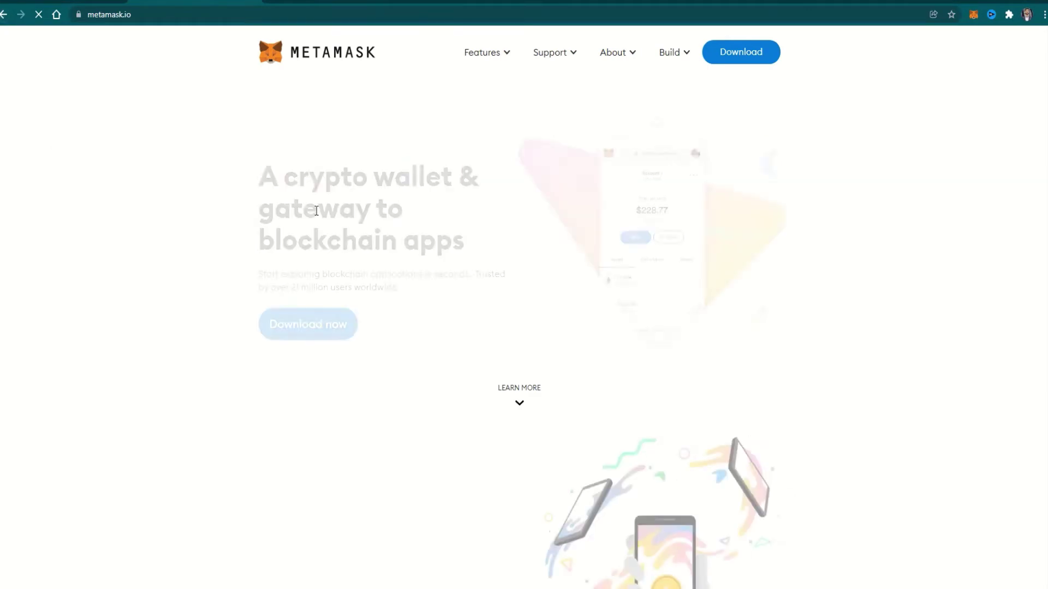
pyautogui.hotkey('ctrl', 'shift', 'Tab')
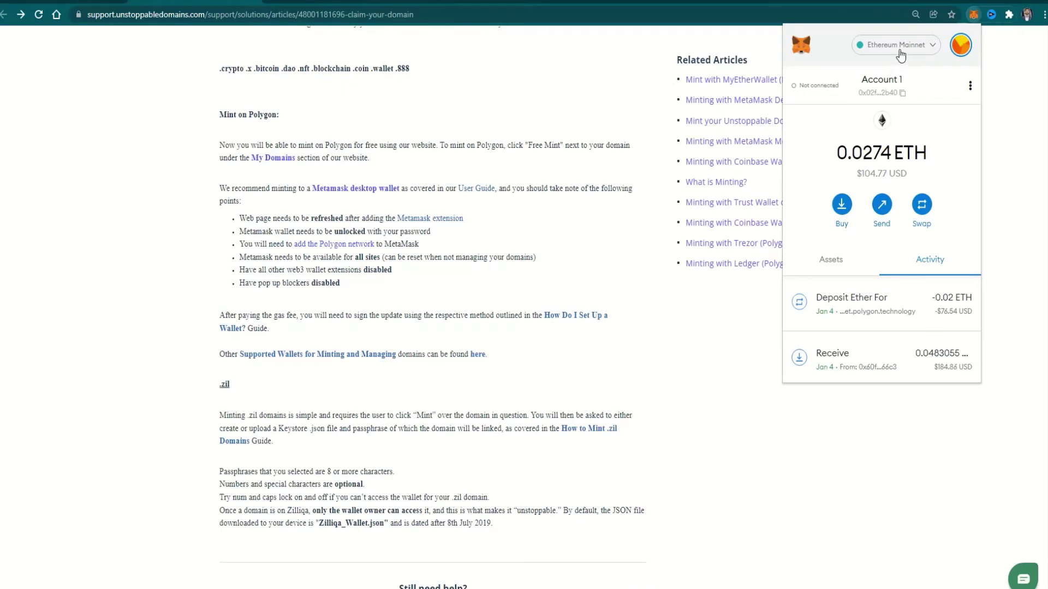
# Switch MetaMask to Matic(Polygon) Mainnet and open the add-Polygon-network guide
pyautogui.click(900, 50)
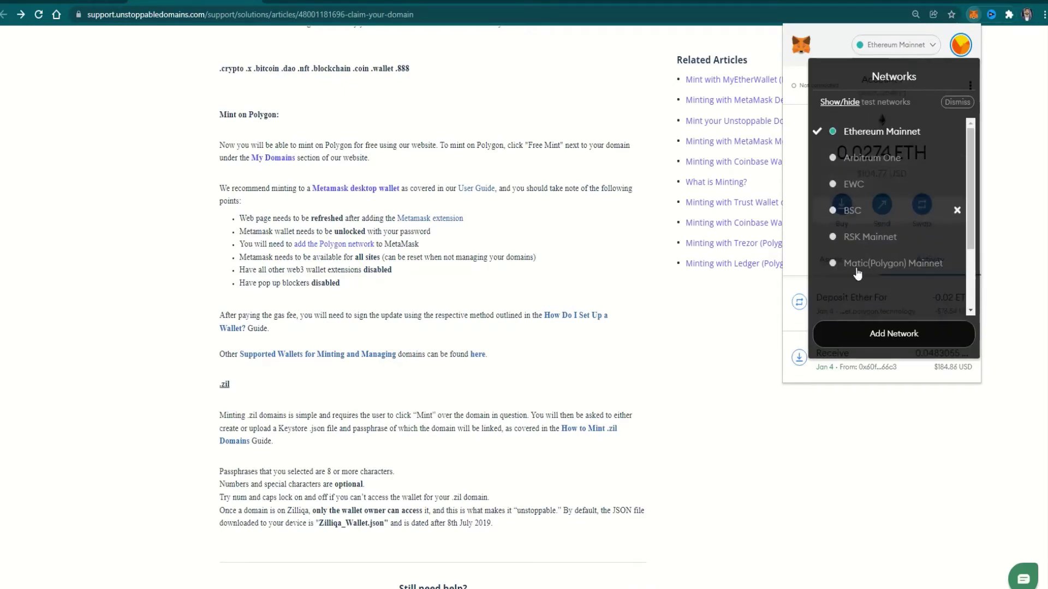
pyautogui.moveTo(893, 263)
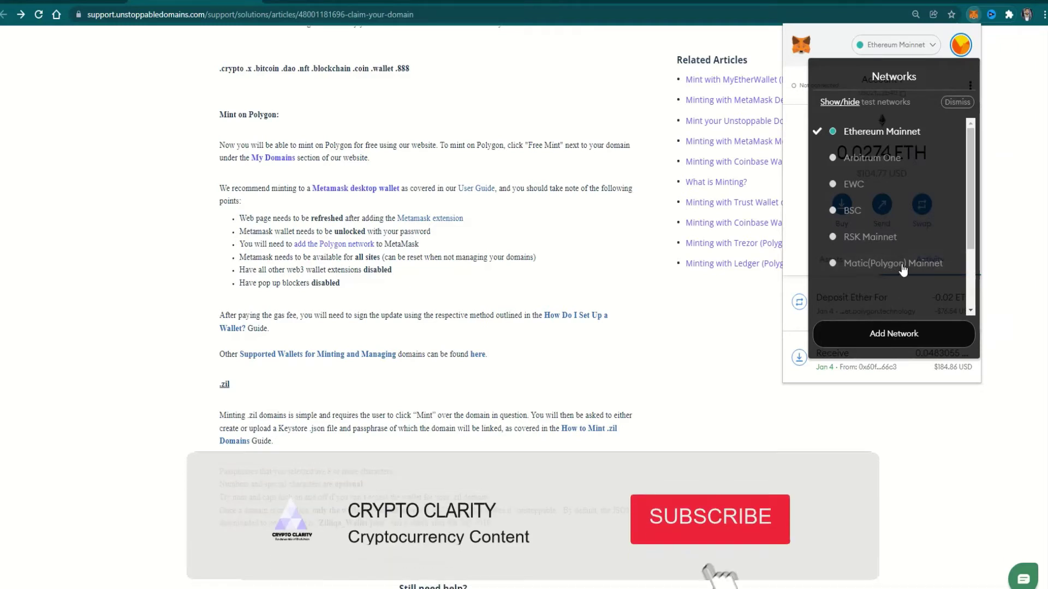
pyautogui.click(901, 268)
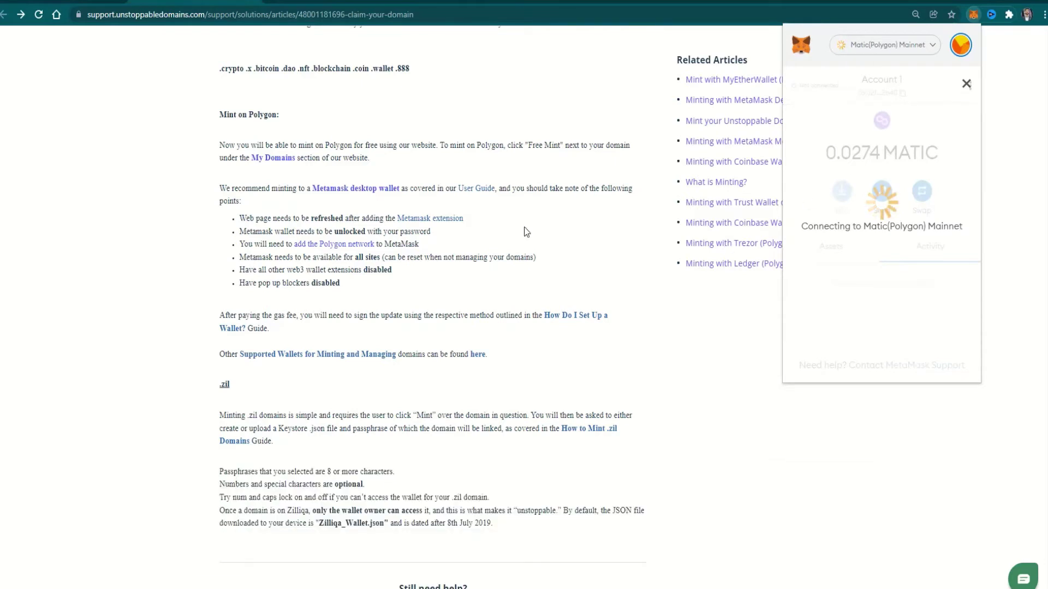
pyautogui.click(351, 248)
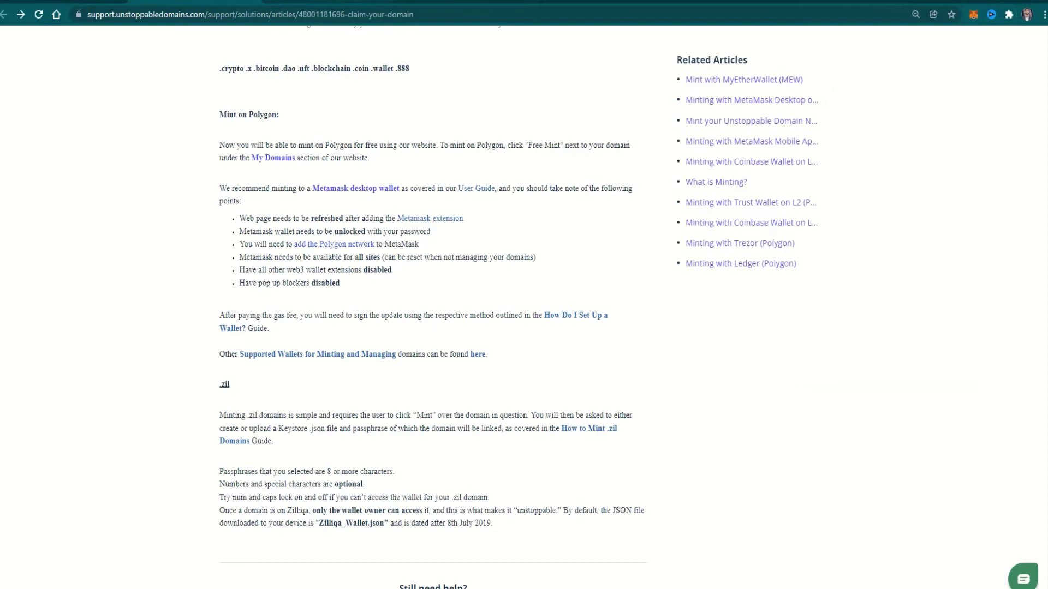
pyautogui.click(367, 244)
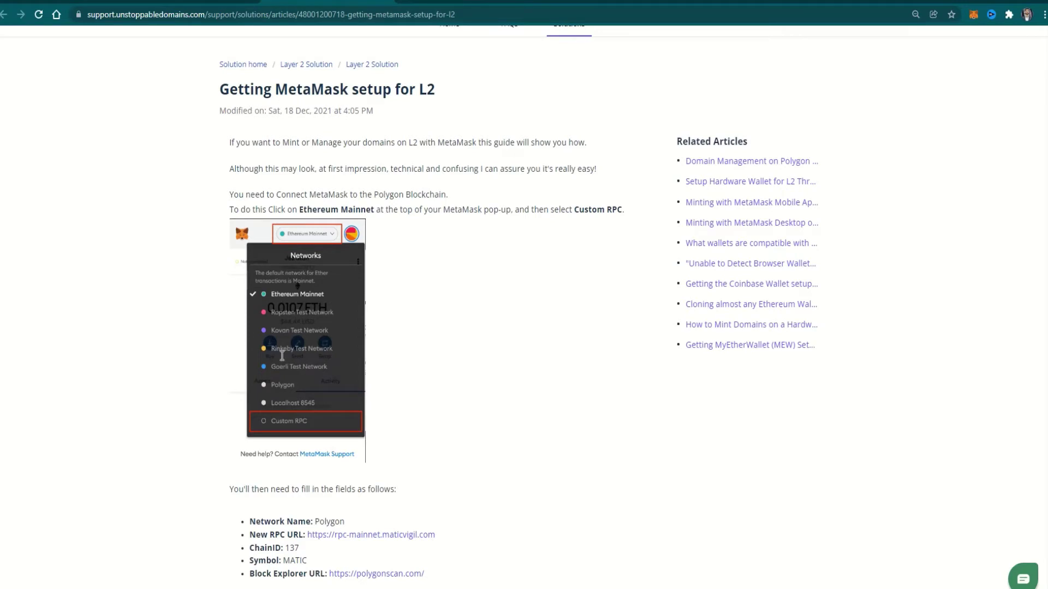
pyautogui.scroll(-2, 394, 374)
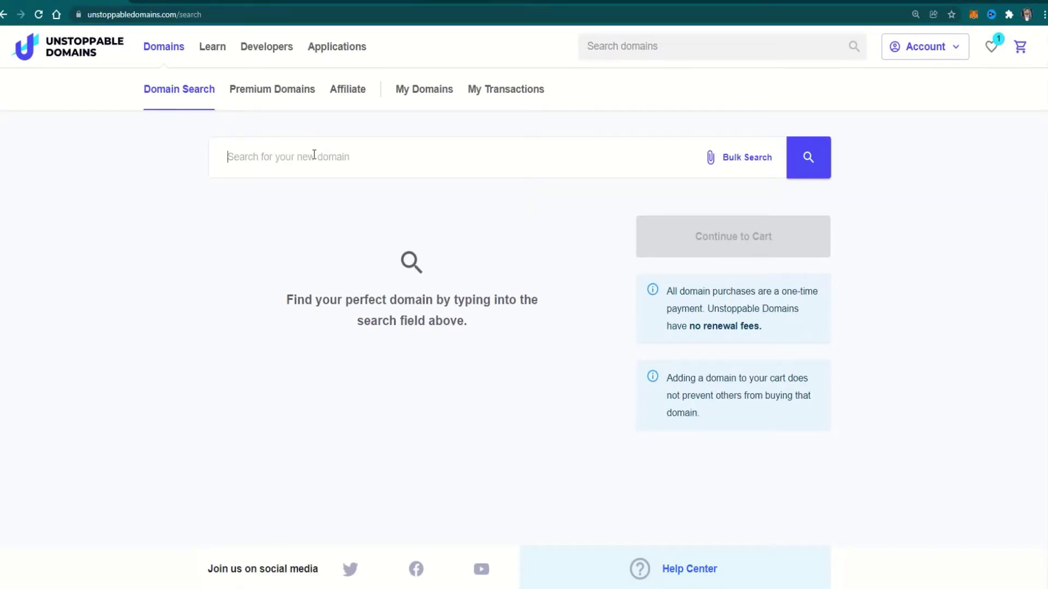
# Start cryptoclarity.bitcoin's free mint and highlight the notes on free minting, app support and management
pyautogui.click(407, 95)
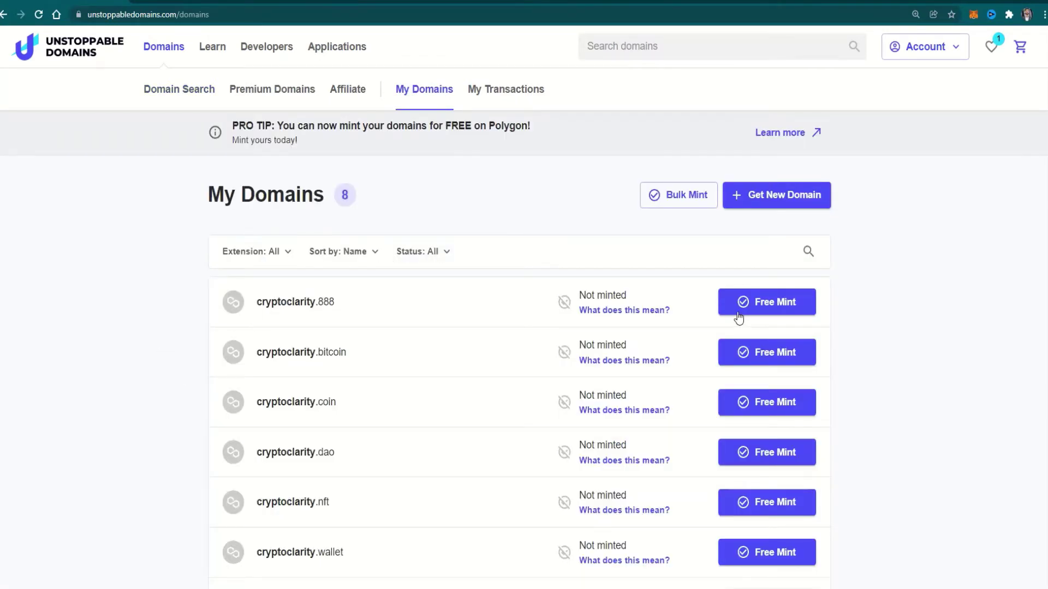
pyautogui.scroll(-2, 736, 311)
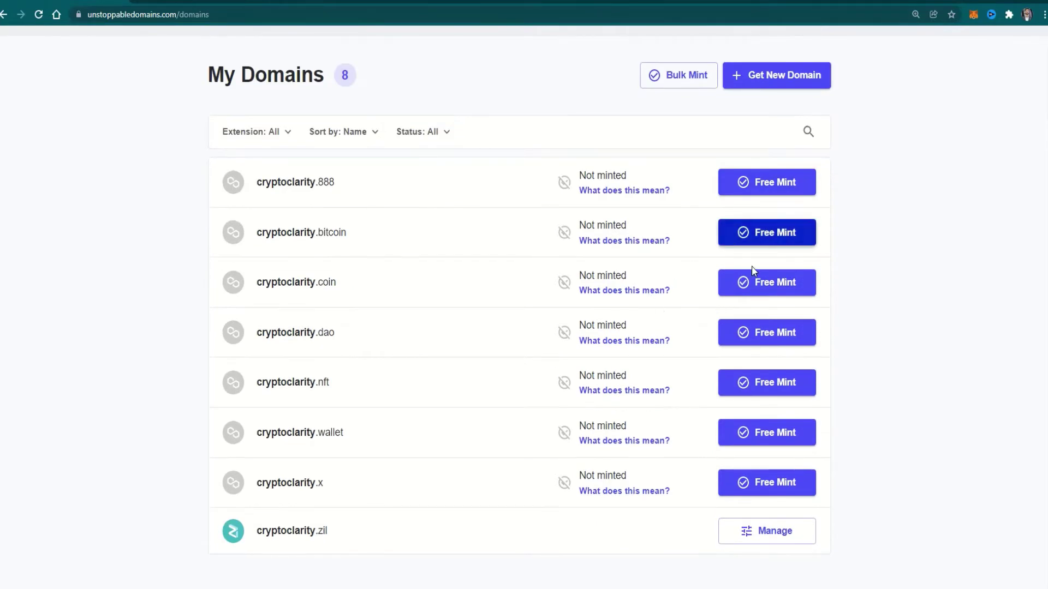
pyautogui.click(767, 232)
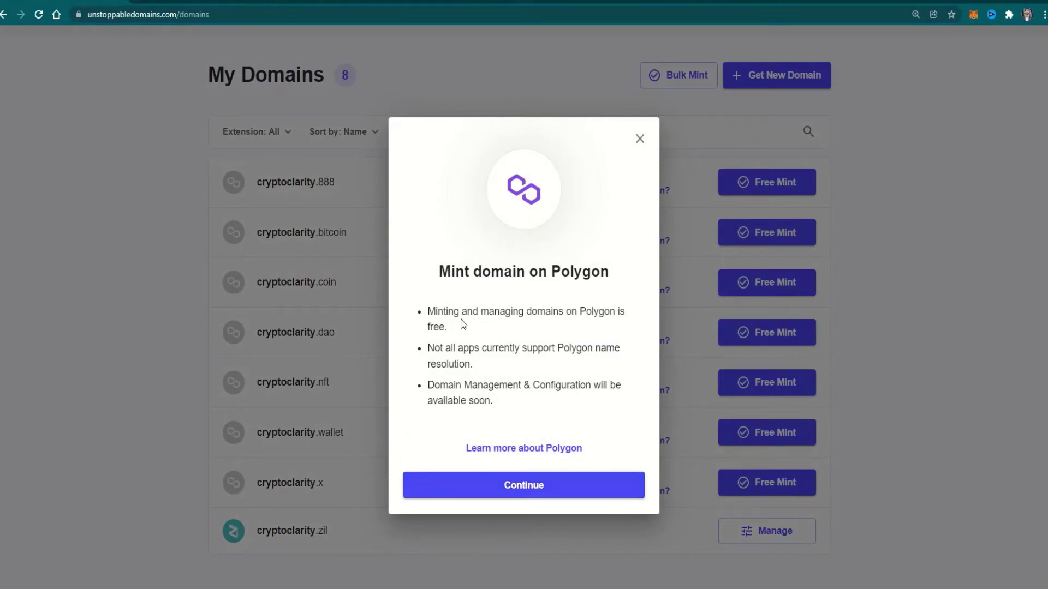
pyautogui.moveTo(436, 311); pyautogui.dragTo(509, 326)
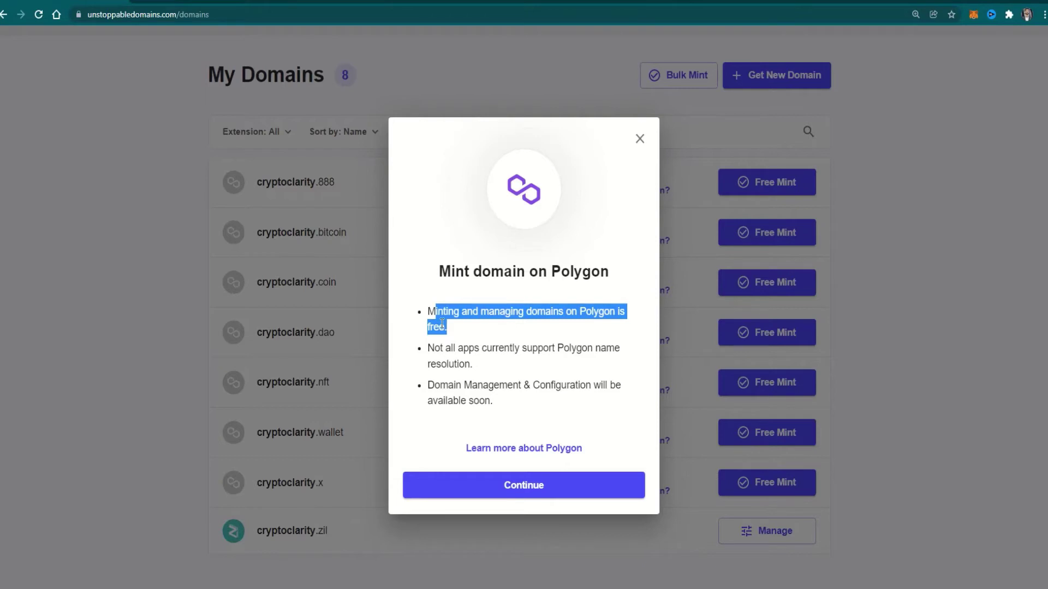
pyautogui.moveTo(450, 347); pyautogui.dragTo(525, 365)
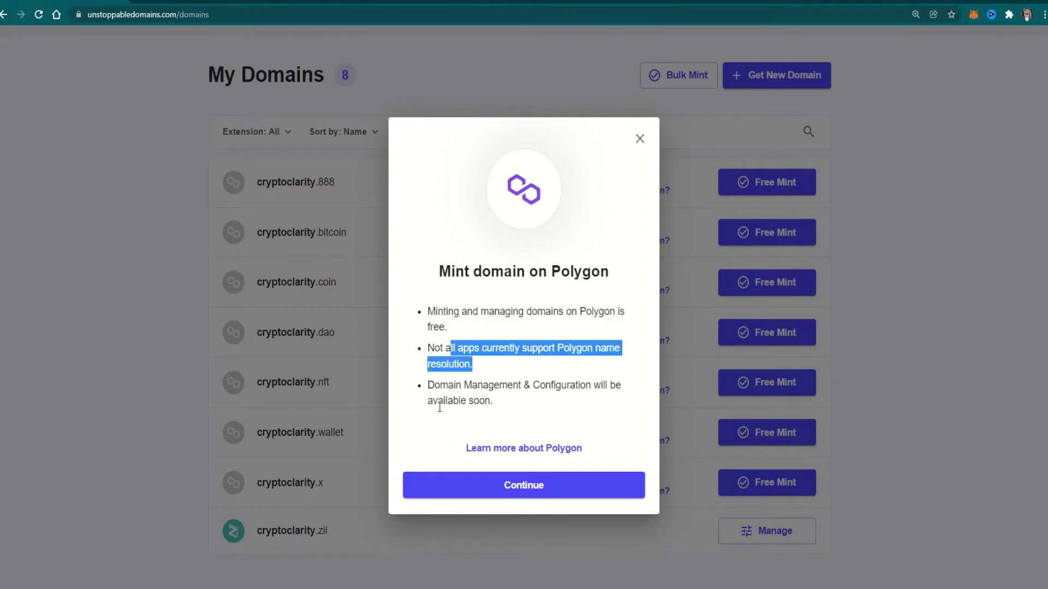
pyautogui.moveTo(454, 385); pyautogui.dragTo(572, 401)
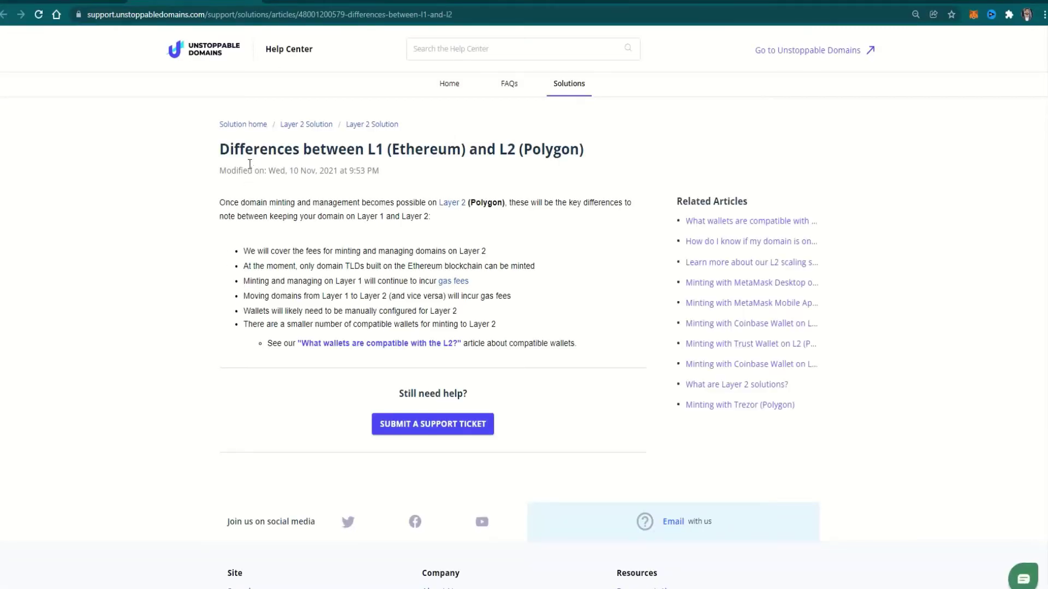
# Highlight the article's intro paragraph about minting on Layer 2
pyautogui.moveTo(240, 203); pyautogui.dragTo(428, 202)
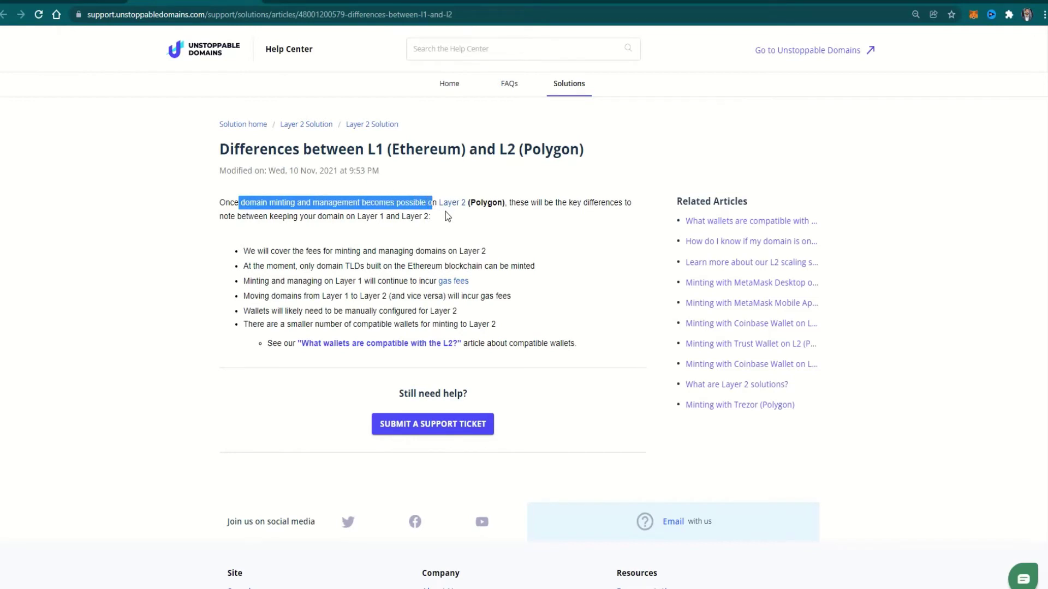
pyautogui.moveTo(445, 213); pyautogui.dragTo(562, 200)
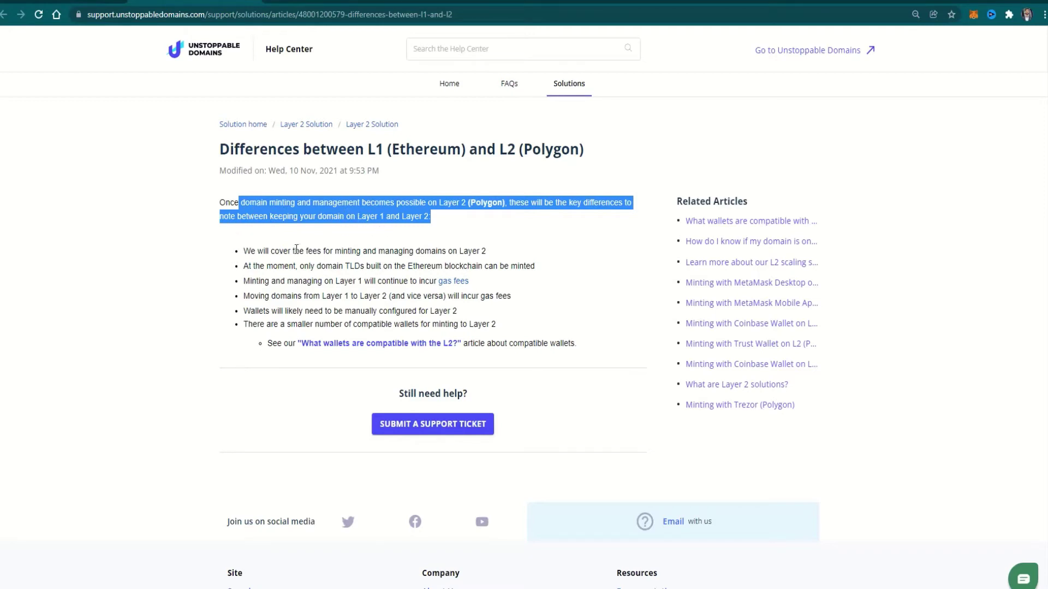
pyautogui.click(276, 262)
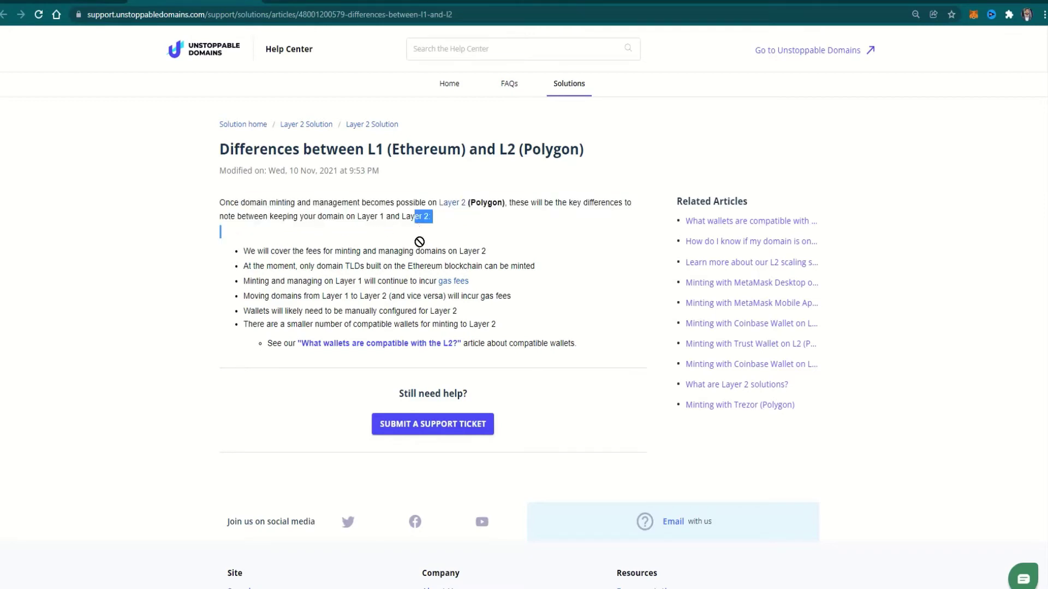
pyautogui.click(472, 257)
# Highlight the points on mintable TLDs, gas fees, moving domains, wallet setup and compatibility
pyautogui.moveTo(255, 270); pyautogui.dragTo(539, 272)
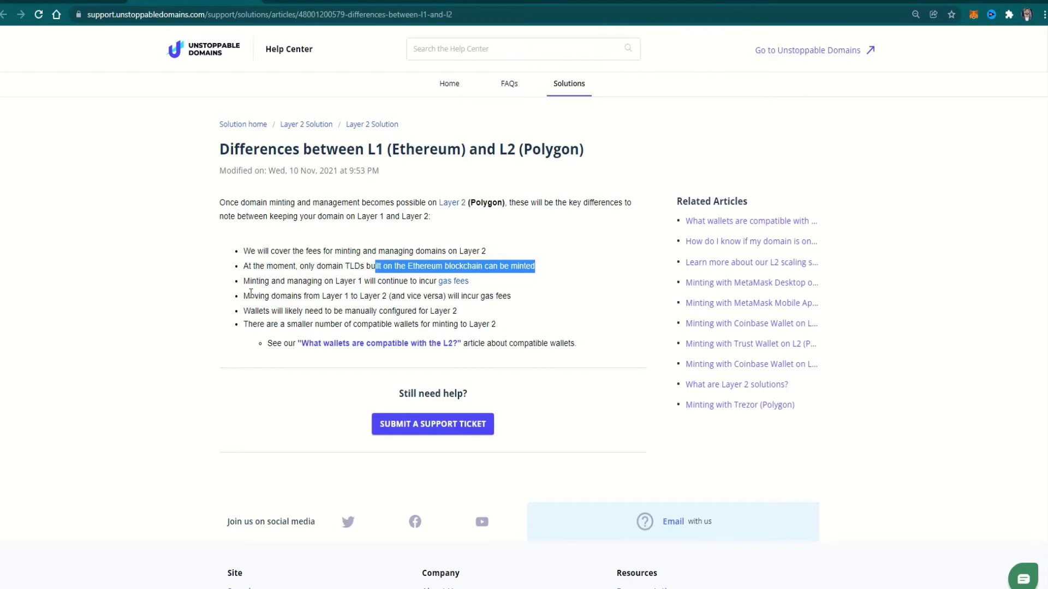
pyautogui.moveTo(248, 281); pyautogui.dragTo(404, 290)
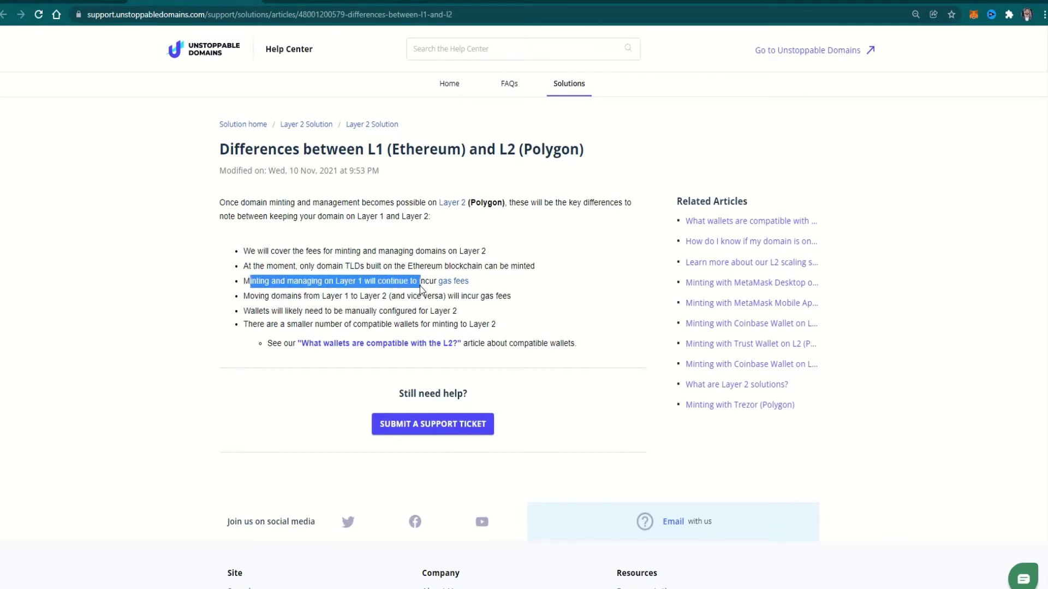
pyautogui.moveTo(256, 297); pyautogui.dragTo(511, 297)
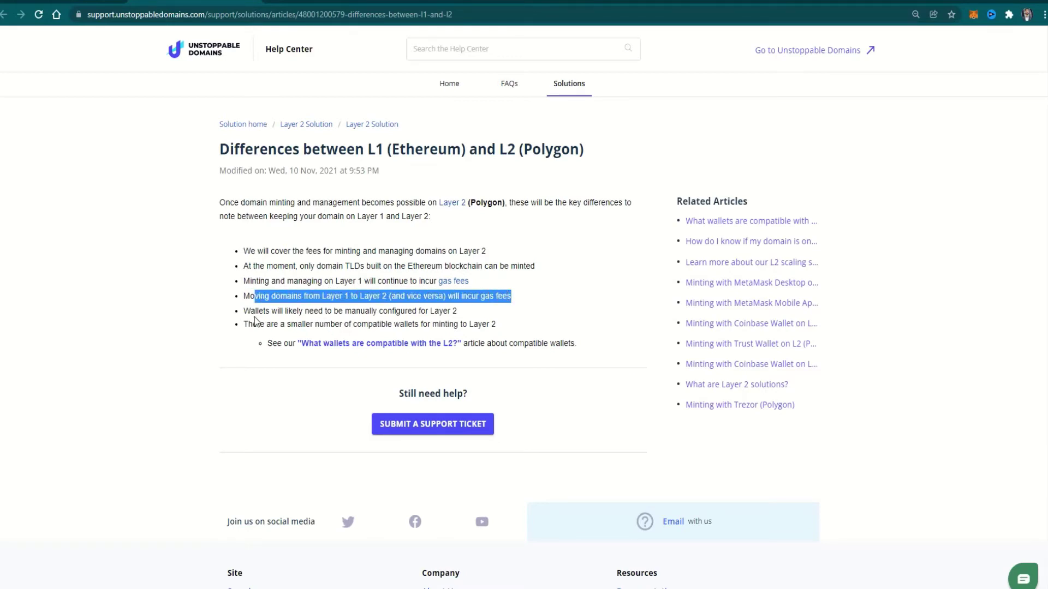
pyautogui.moveTo(251, 311); pyautogui.dragTo(460, 316)
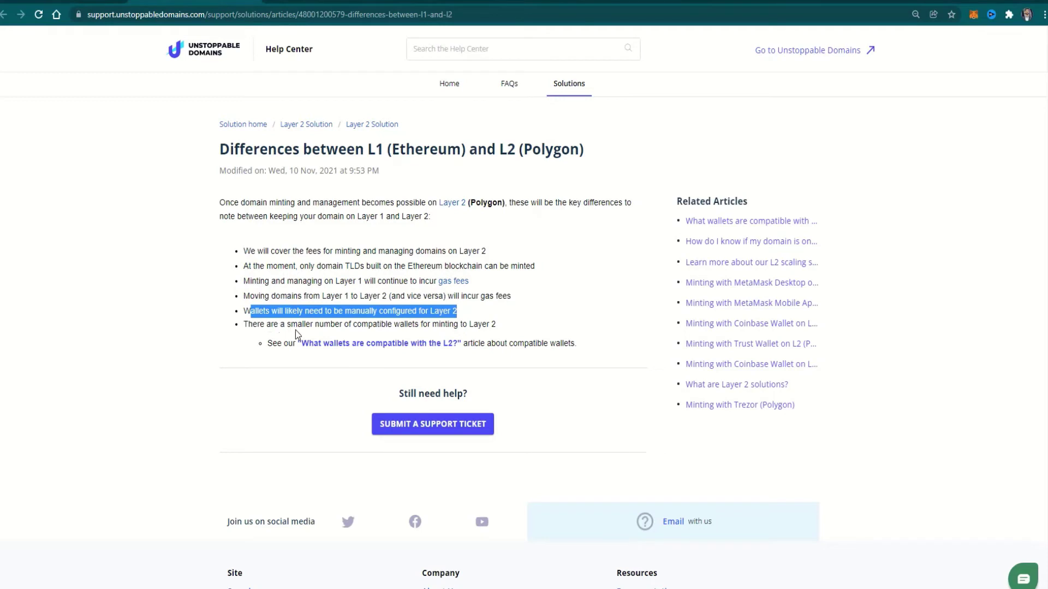
pyautogui.moveTo(251, 325); pyautogui.dragTo(496, 327)
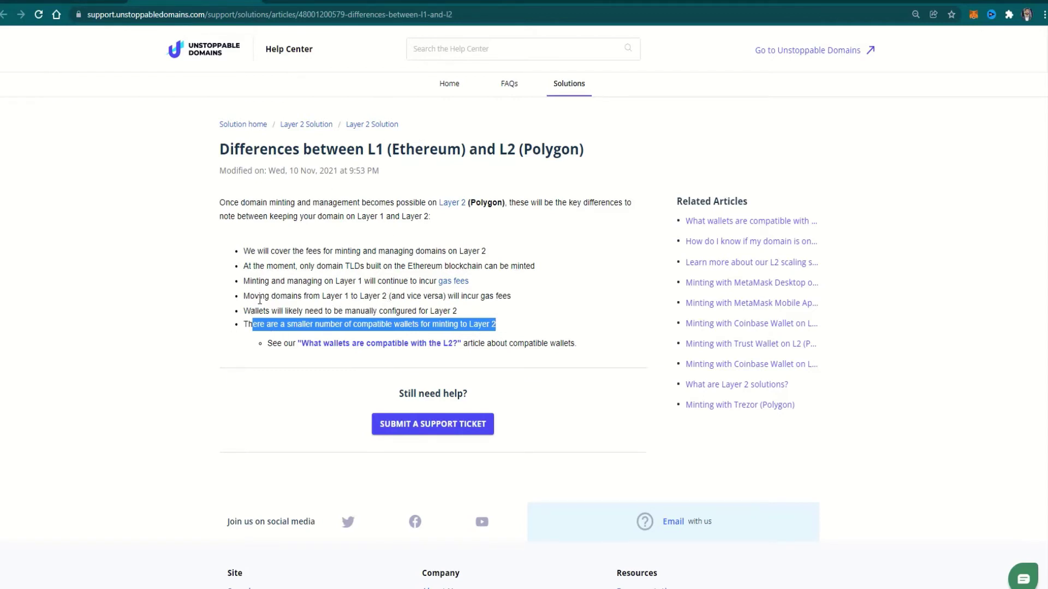
pyautogui.moveTo(249, 296); pyautogui.dragTo(383, 295)
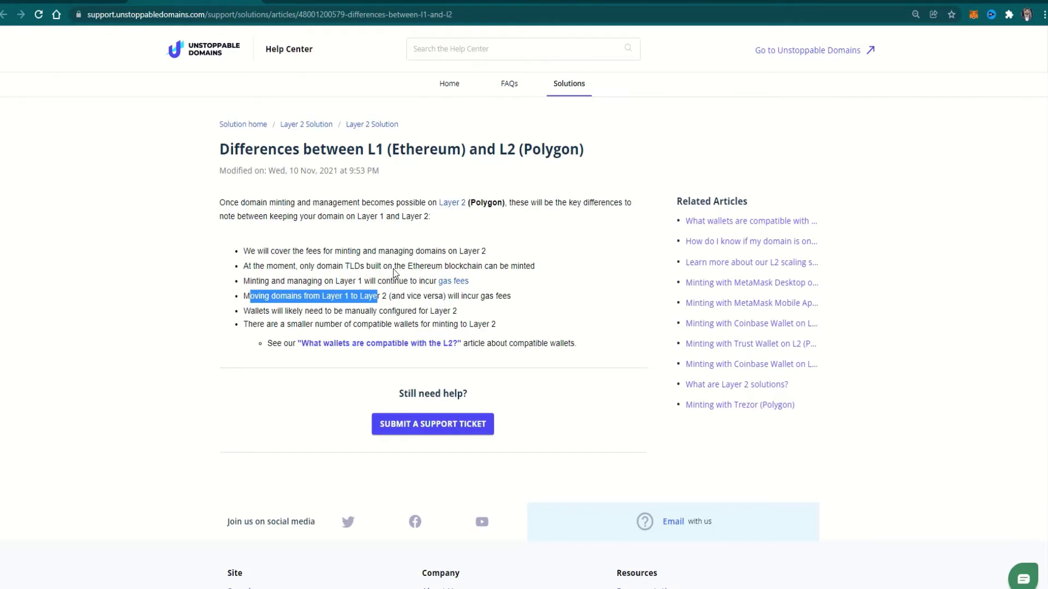
pyautogui.moveTo(409, 267); pyautogui.dragTo(488, 271)
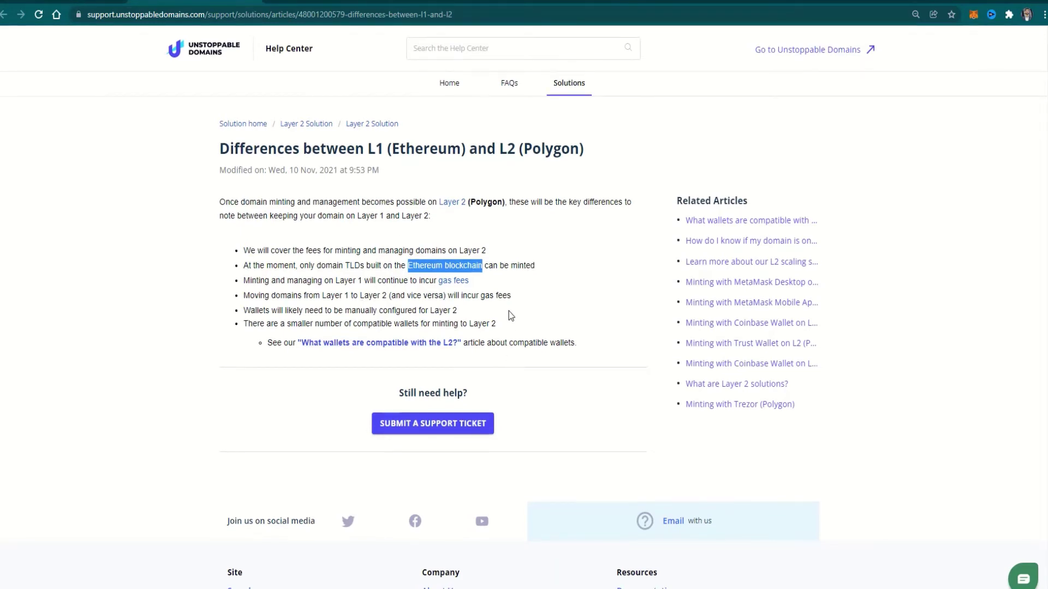
pyautogui.scroll(-1, 508, 311)
pyautogui.scroll(1, 402, 44)
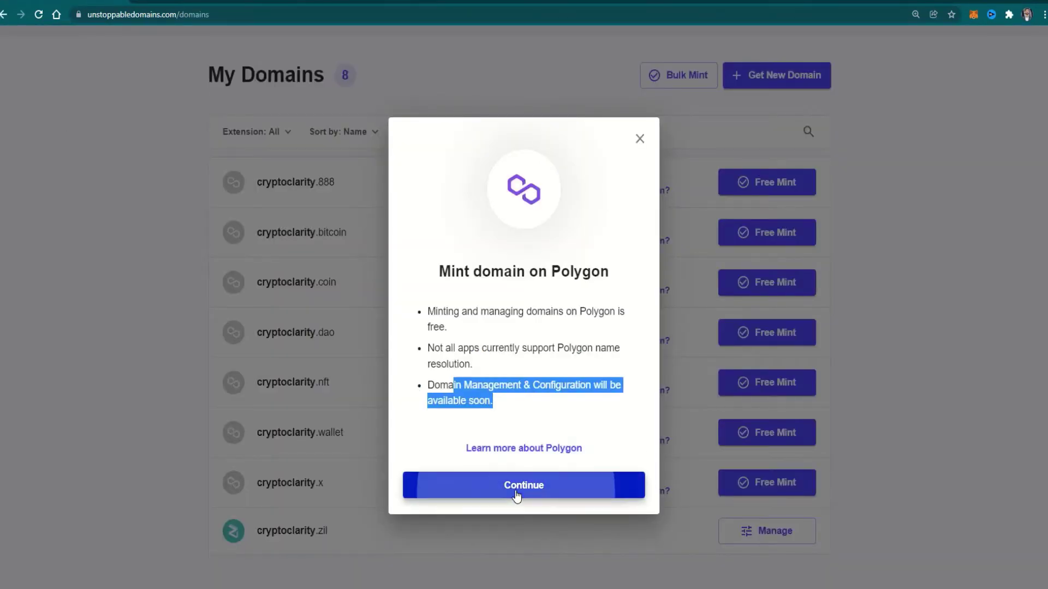
# Continue, assign cryptoclarity.bitcoin to the ETH wallet and acknowledge the irreversible owner notice
pyautogui.click(517, 492)
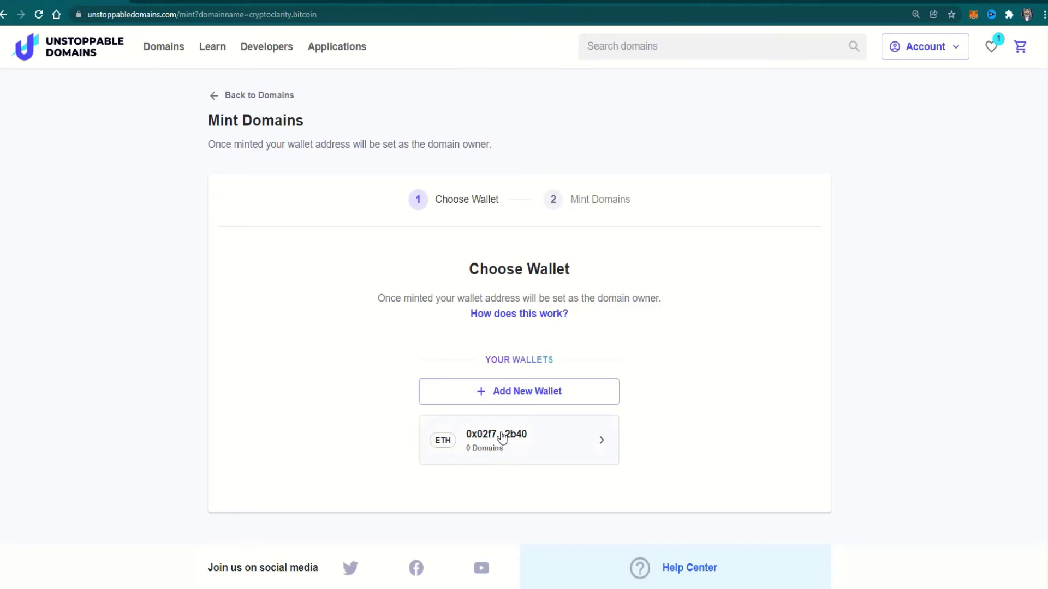
pyautogui.click(531, 440)
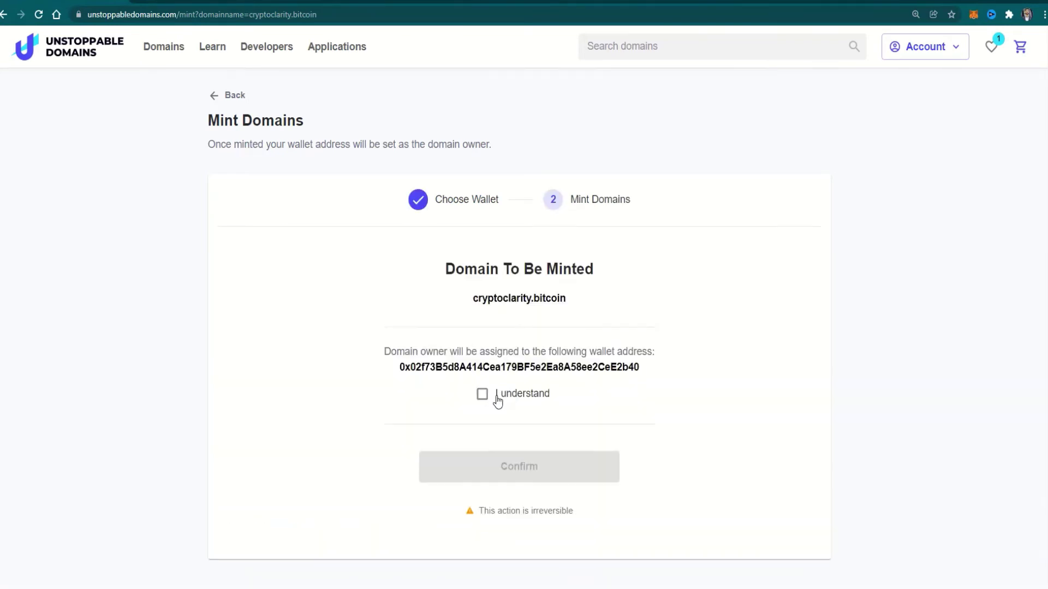
pyautogui.click(483, 394)
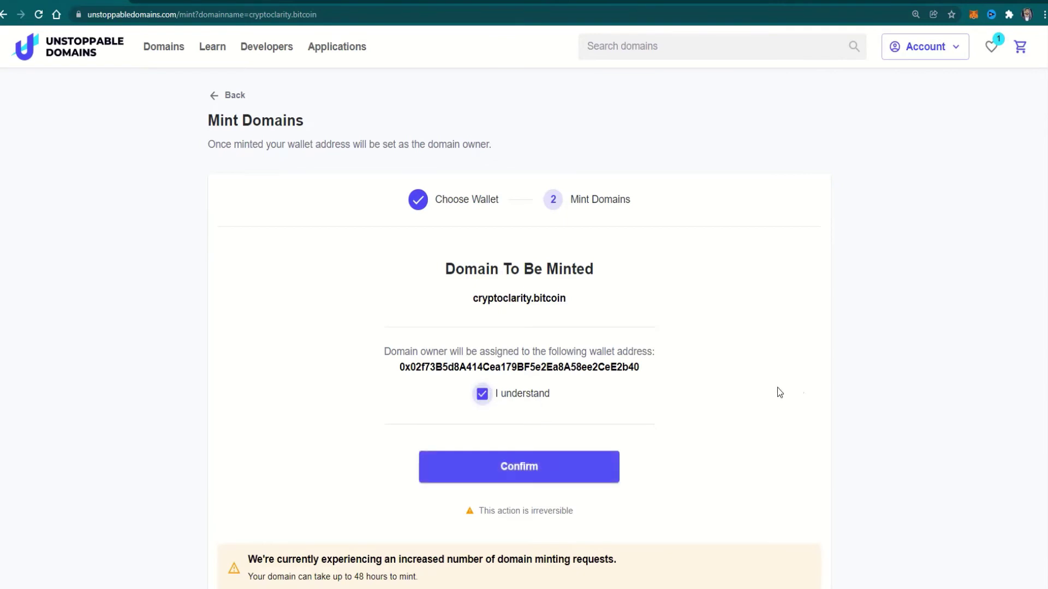
pyautogui.moveTo(400, 367); pyautogui.dragTo(631, 369)
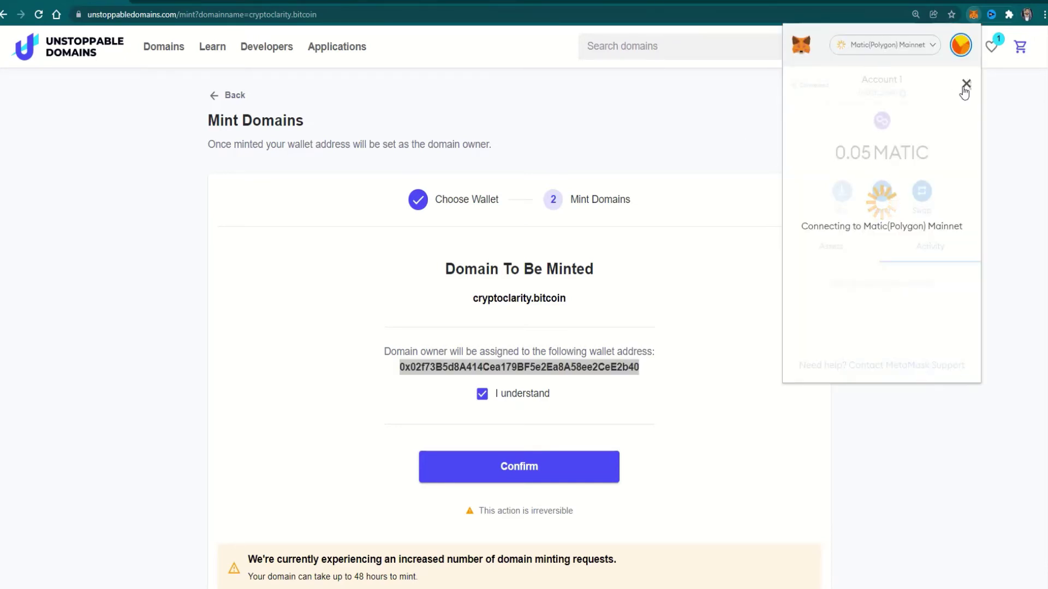
# Dismiss the MetaMask overview and highlight the 48-hour minting delay note
pyautogui.click(685, 188)
pyautogui.scroll(-2, 611, 260)
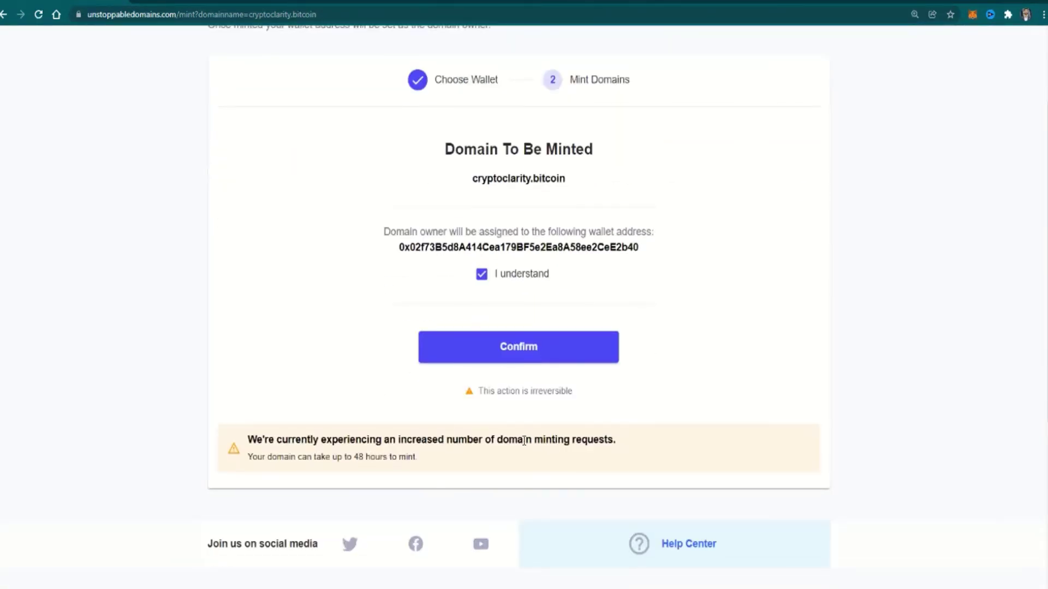
pyautogui.moveTo(266, 457); pyautogui.dragTo(449, 463)
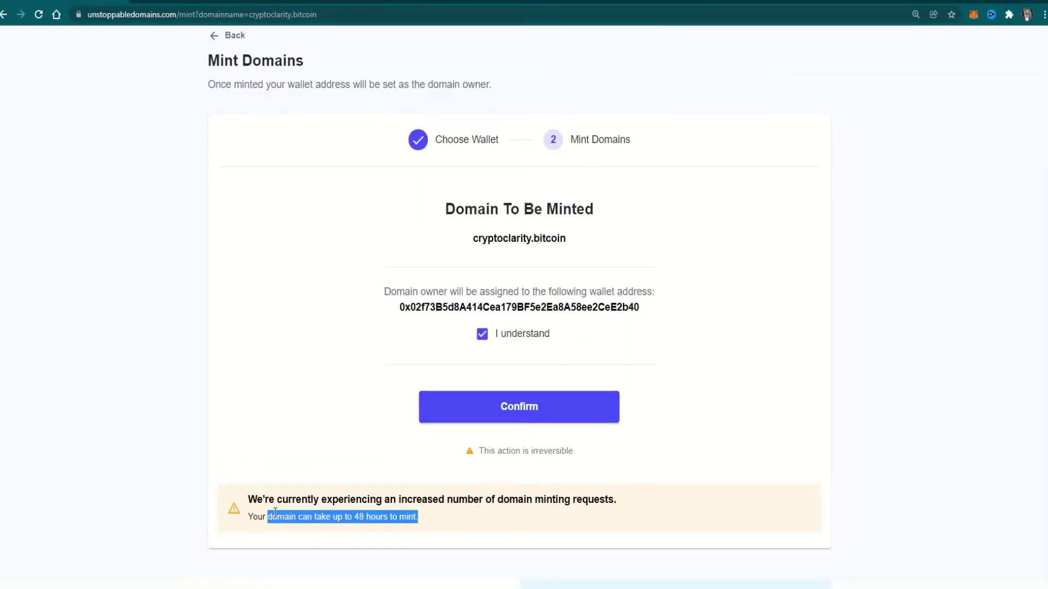
pyautogui.moveTo(252, 517); pyautogui.dragTo(420, 517)
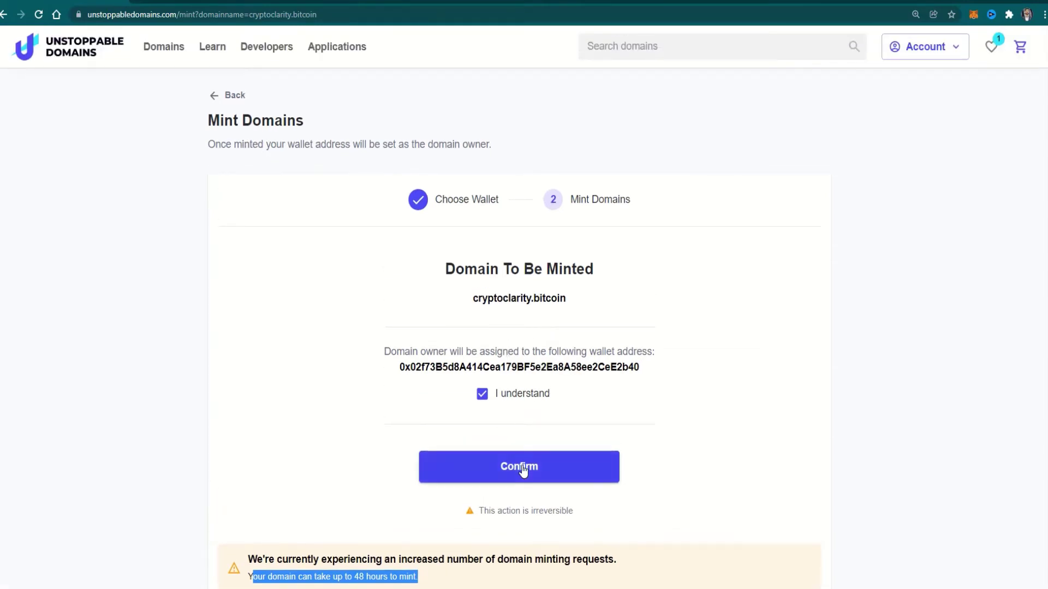
# Confirm the mint and request an email verification code for two-factor confirmation
pyautogui.click(519, 406)
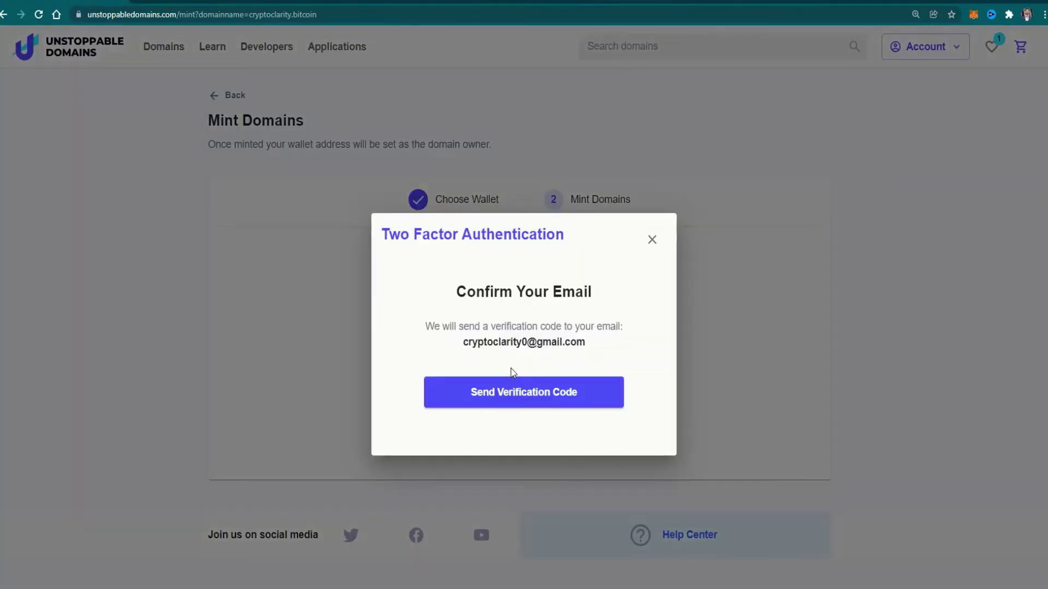
pyautogui.click(514, 393)
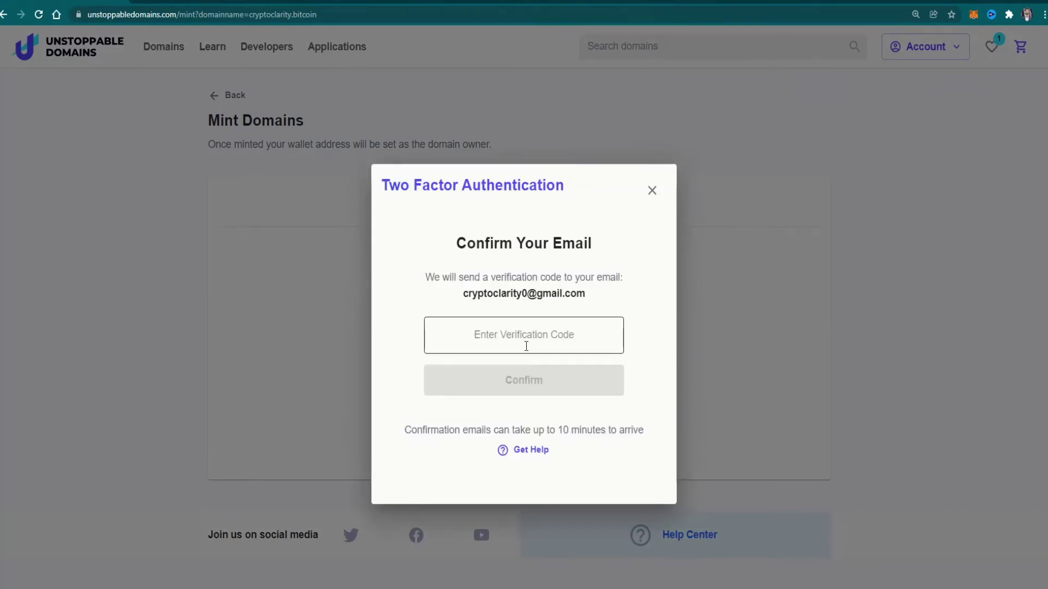
pyautogui.click(522, 336)
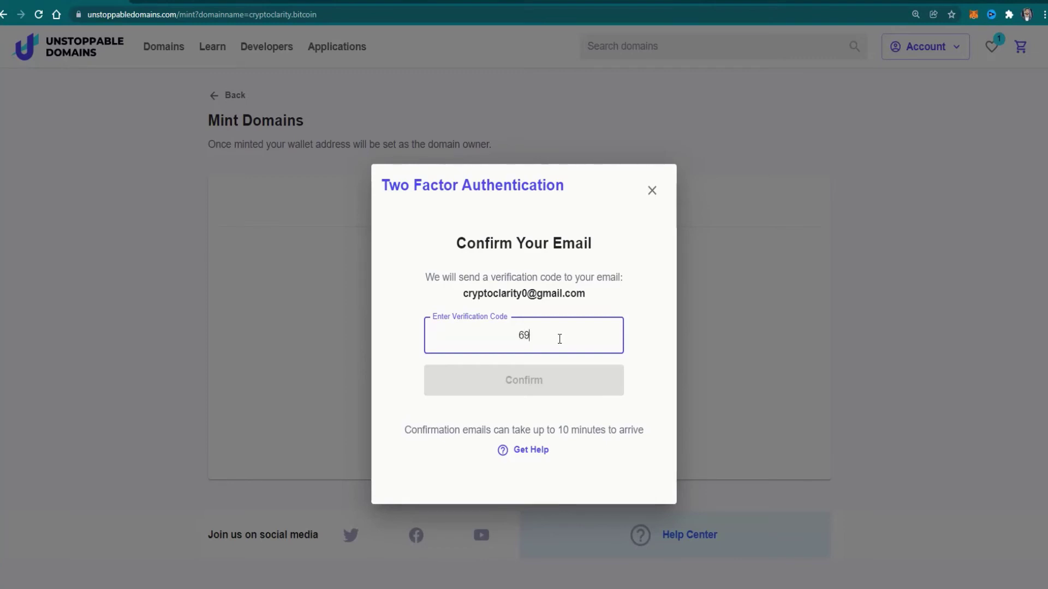
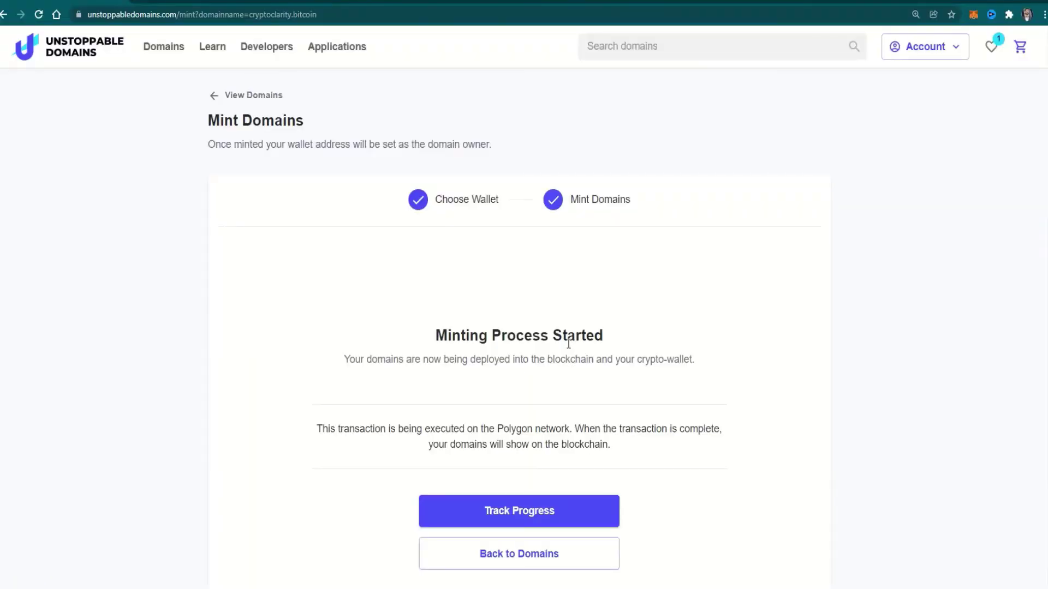
pyautogui.scroll(-1, 584, 381)
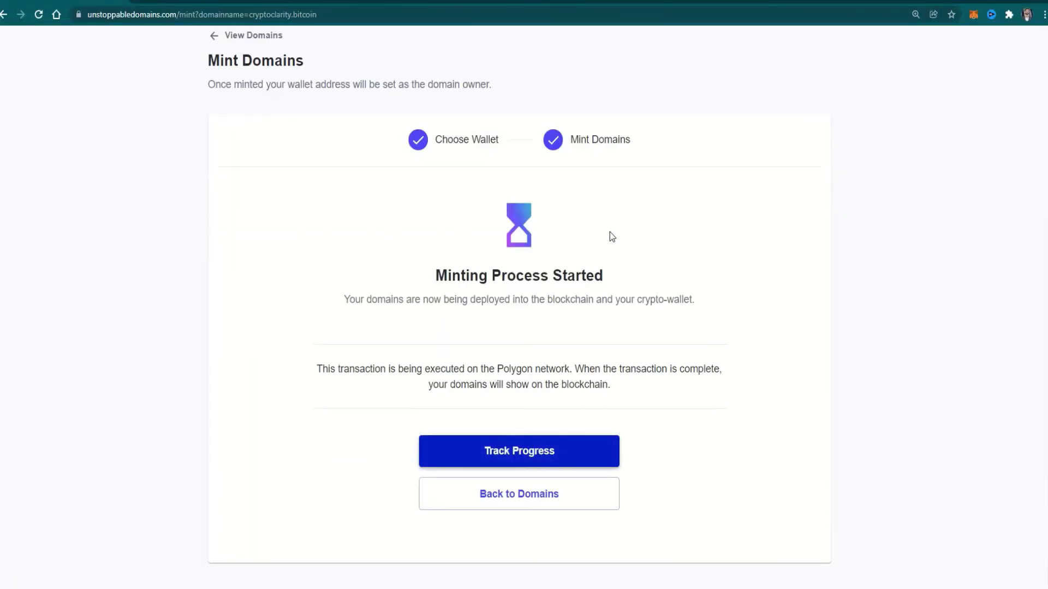
# Highlight the Minting Process Started notes on deployment and Polygon, then track progress
pyautogui.moveTo(423, 300); pyautogui.dragTo(597, 316)
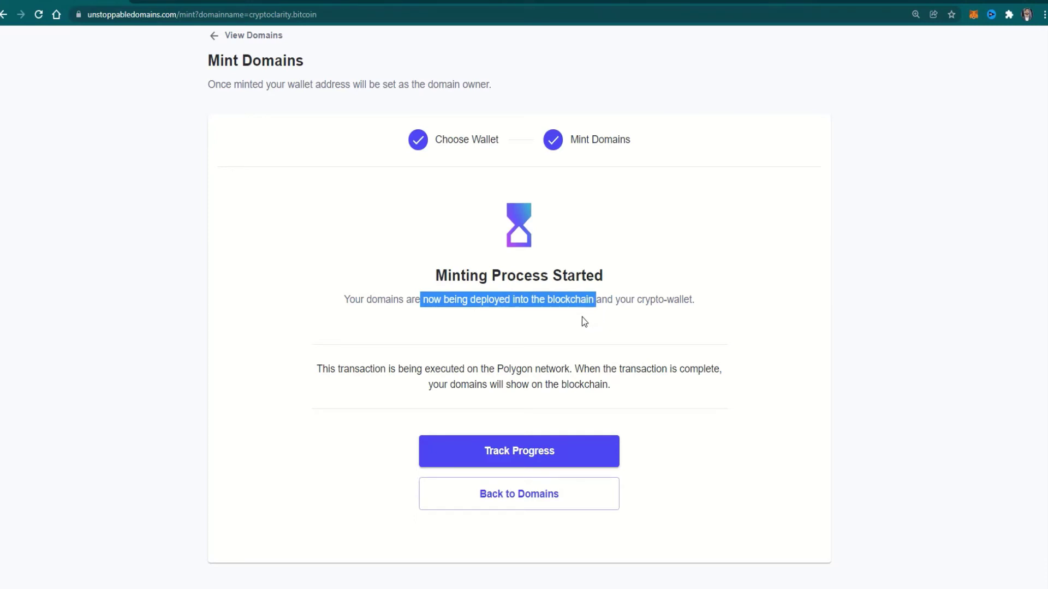
pyautogui.click(354, 368)
pyautogui.moveTo(330, 369); pyautogui.dragTo(580, 375)
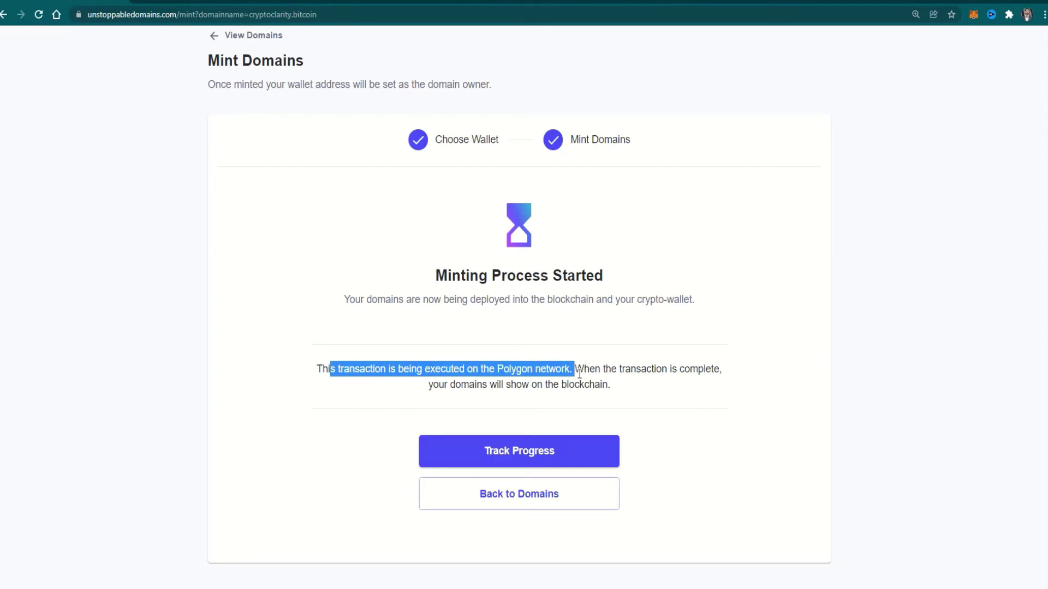
pyautogui.click(612, 371)
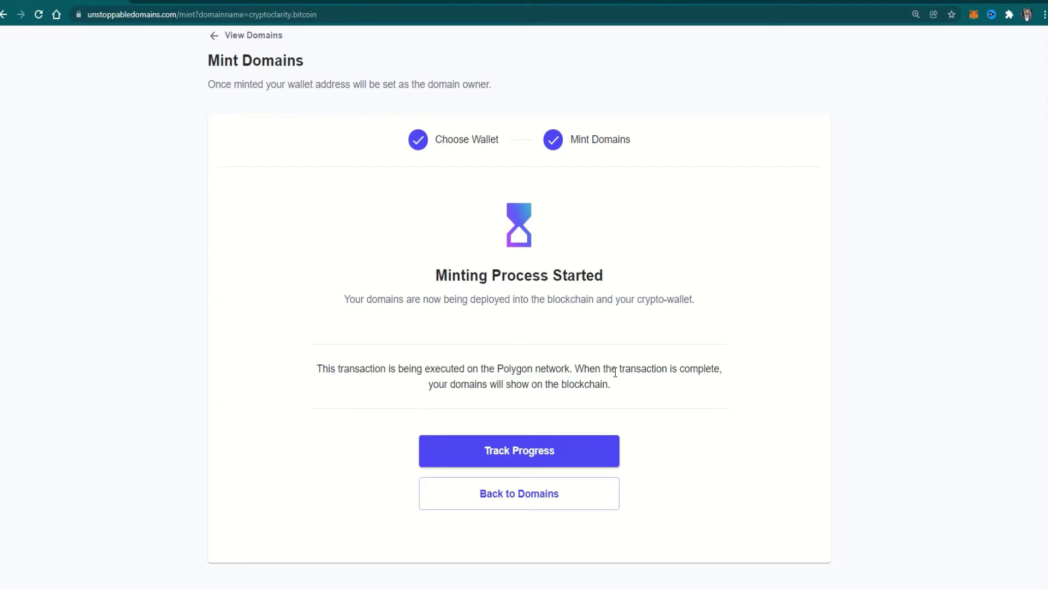
pyautogui.moveTo(611, 387); pyautogui.dragTo(587, 375)
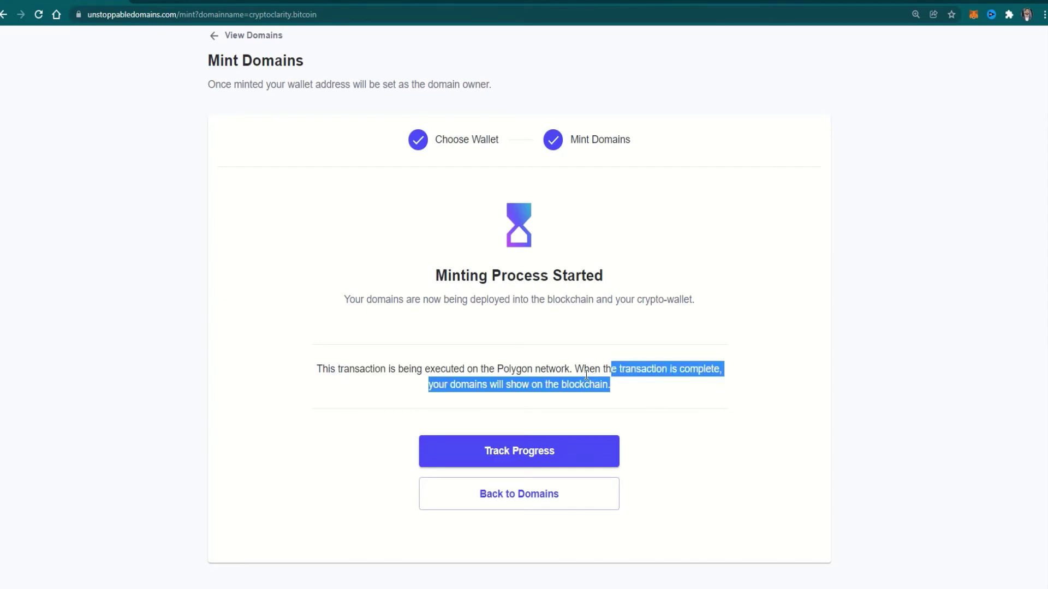
pyautogui.scroll(-2, 538, 423)
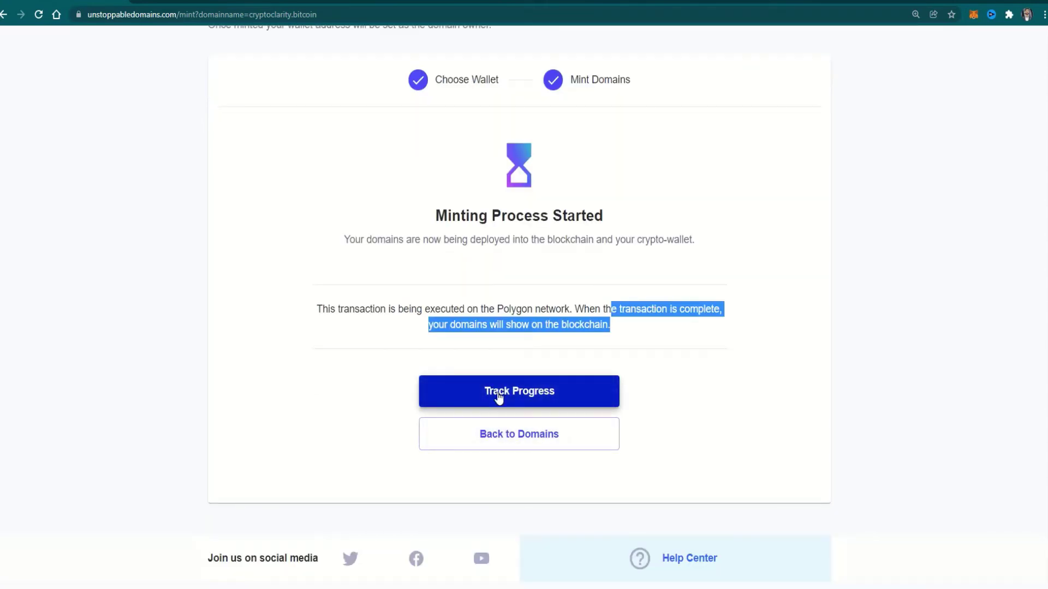
pyautogui.click(500, 394)
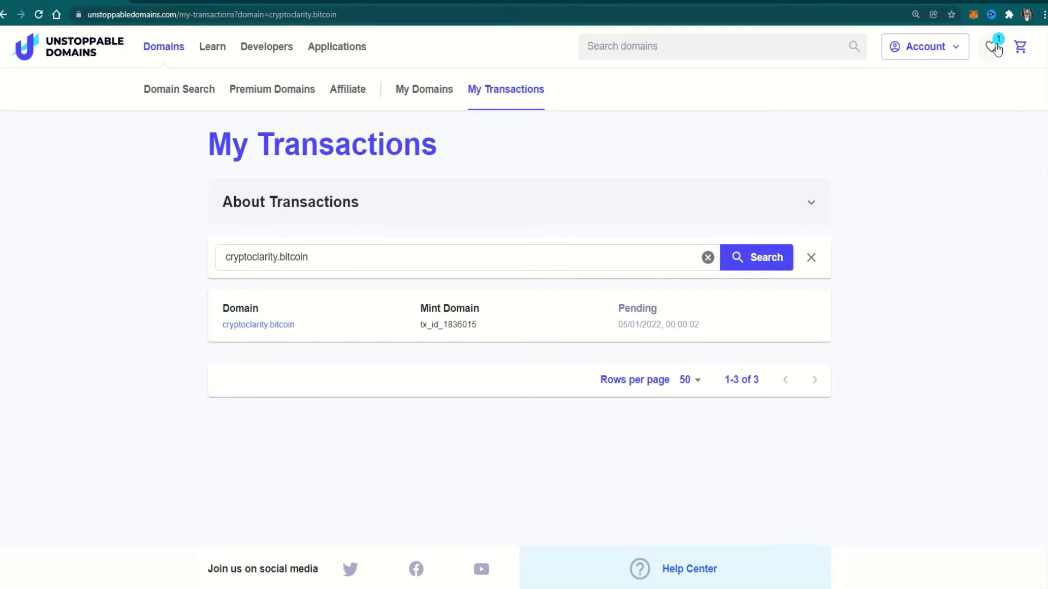
# Check the watchlist, then open cryptoclarity.bitcoin's details and highlight the sync-delay note
pyautogui.click(994, 47)
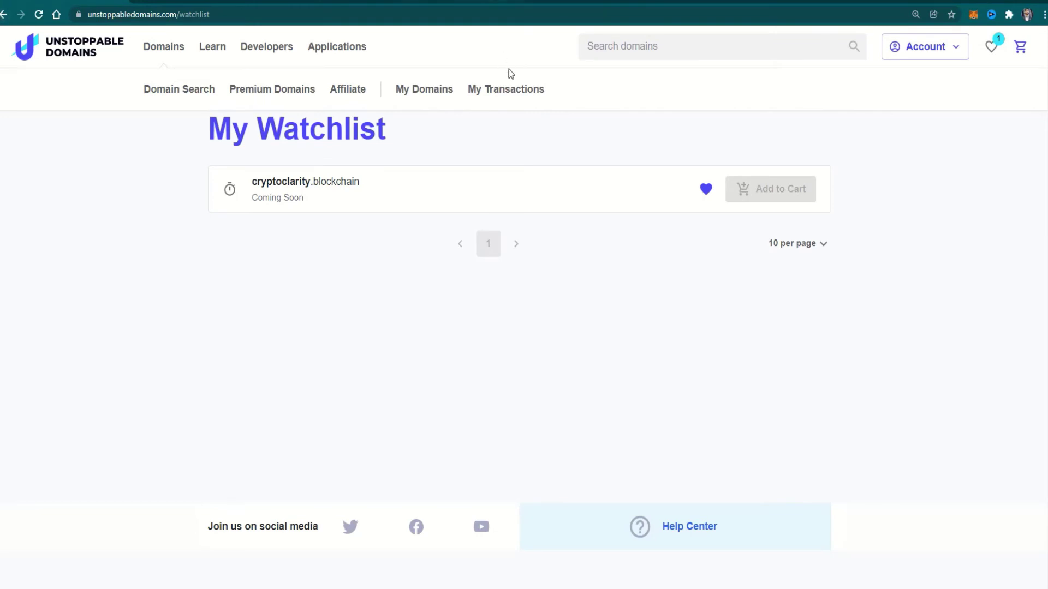
pyautogui.click(6, 14)
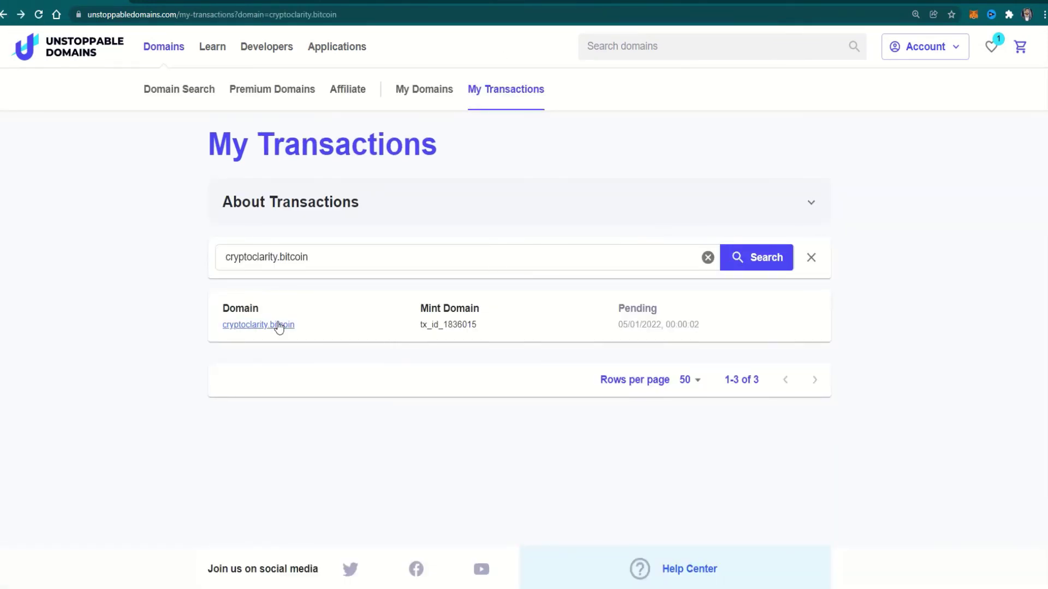
pyautogui.click(258, 325)
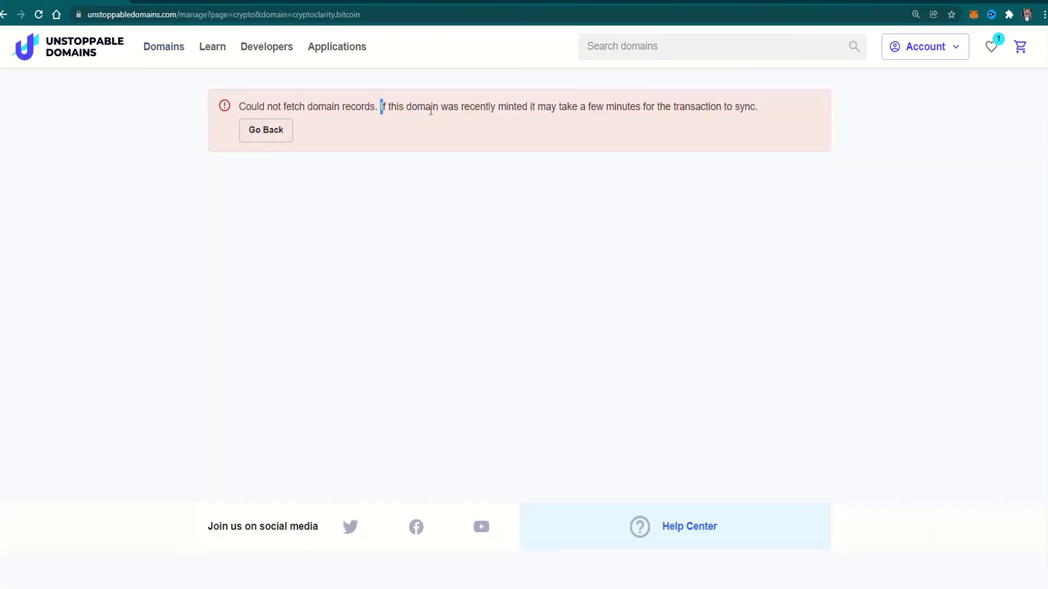
pyautogui.moveTo(381, 107); pyautogui.dragTo(741, 131)
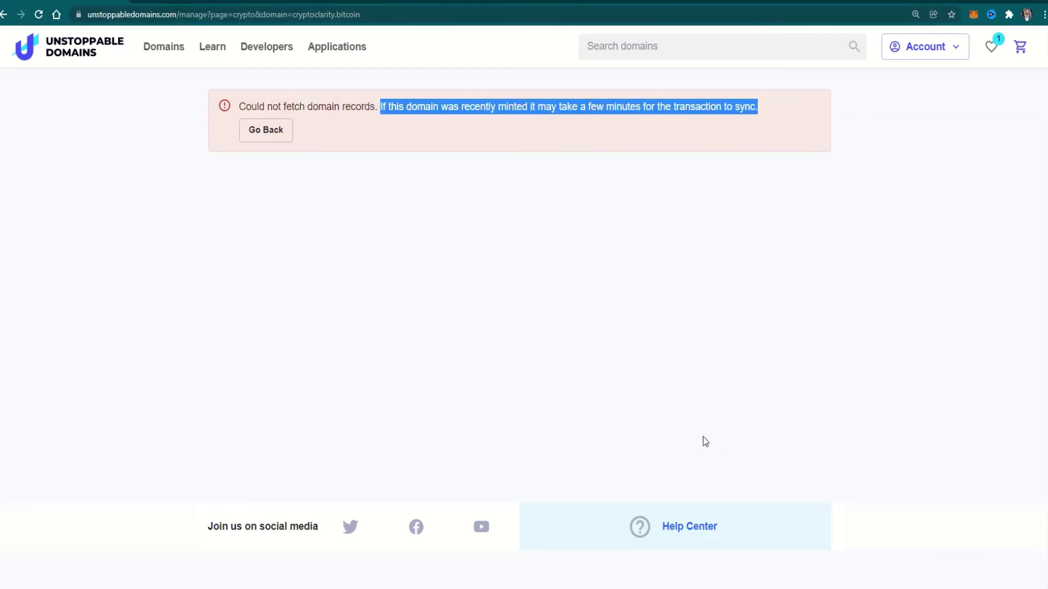
pyautogui.scroll(-5, 705, 442)
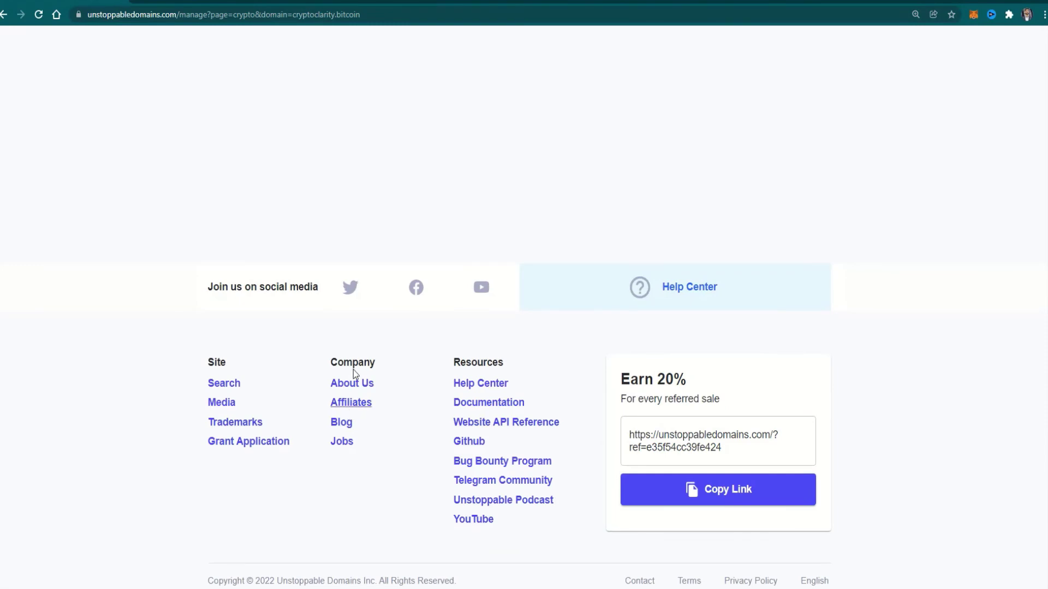
pyautogui.scroll(5, 315, 304)
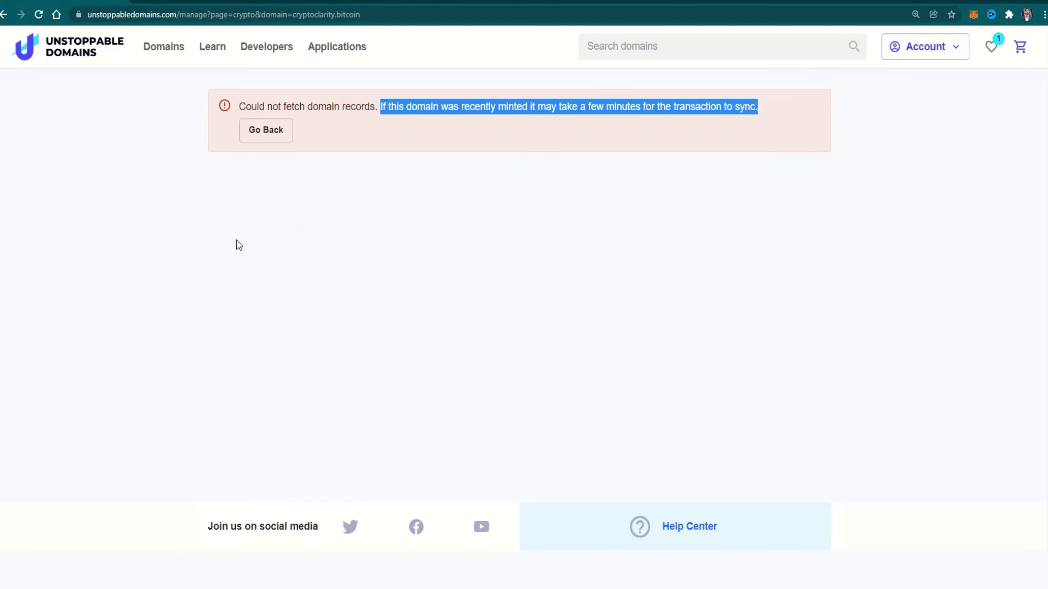
pyautogui.moveTo(213, 47)
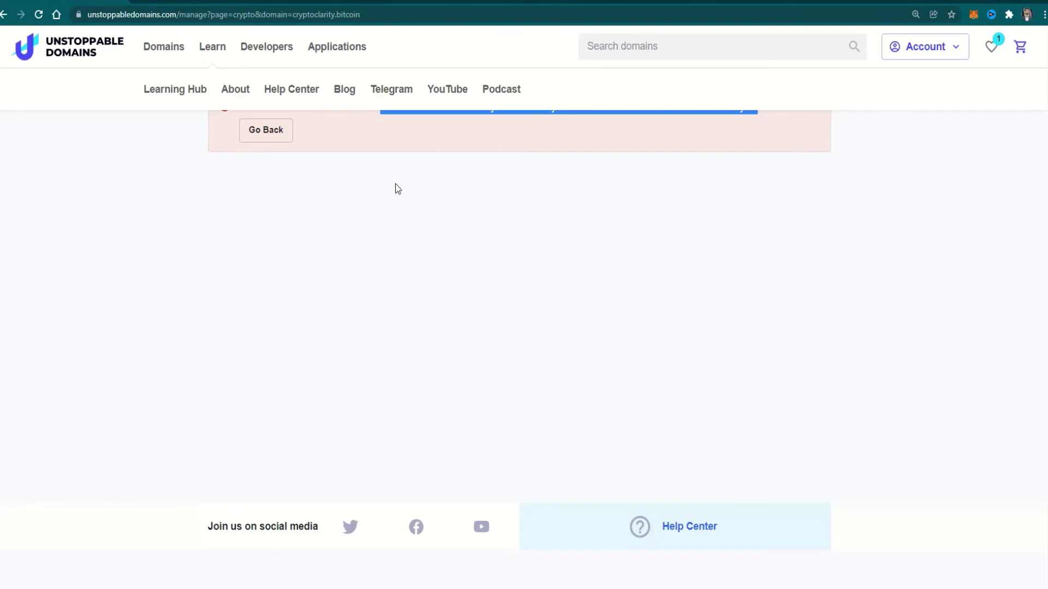
pyautogui.scroll(-3, 396, 201)
pyautogui.click(265, 132)
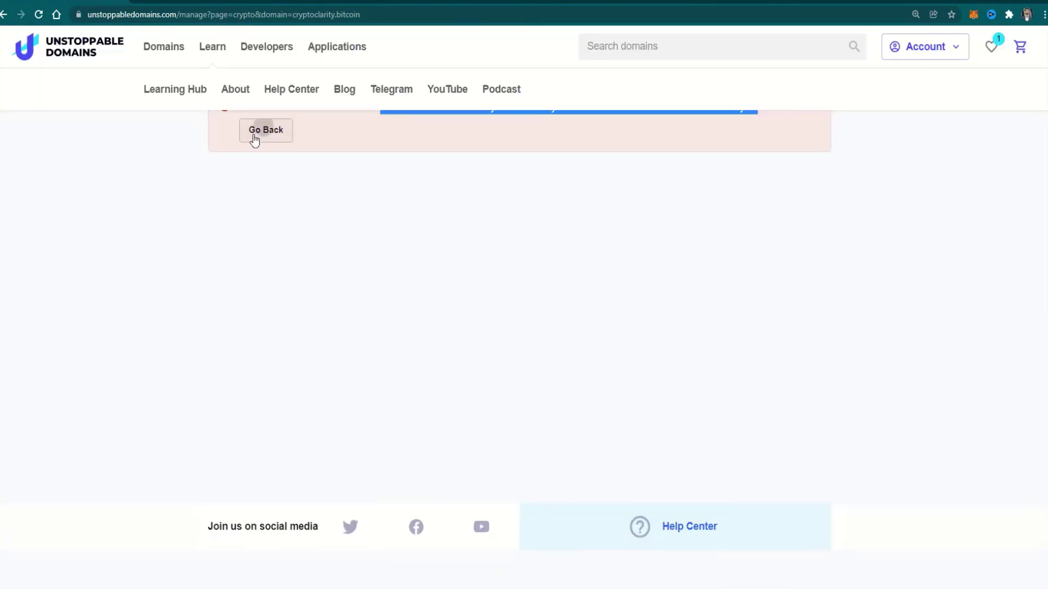